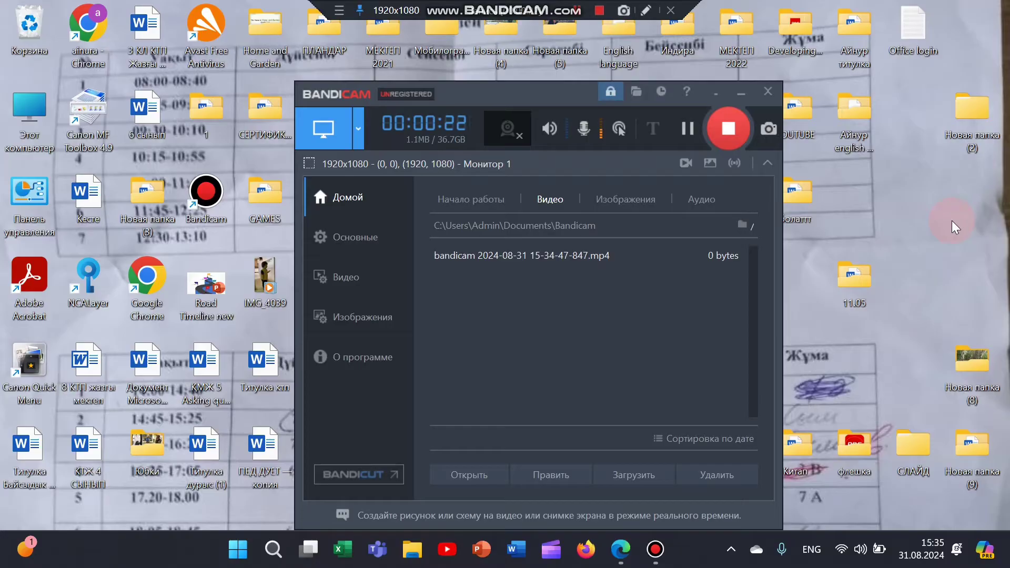
Switch to Microsoft Edge, search Google for "runaway" and open the Runway website from the results.
click(621, 549)
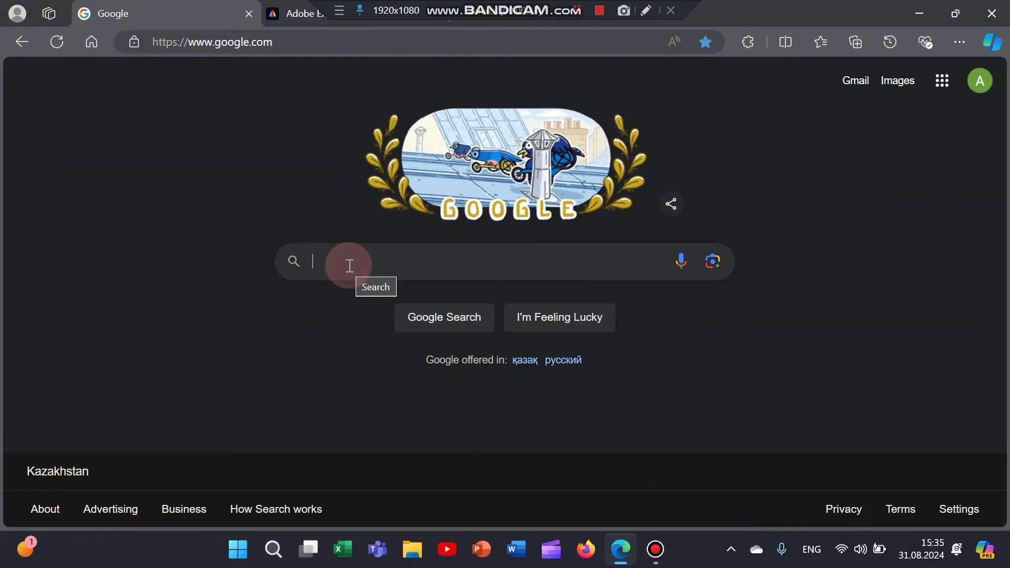
text(ru)
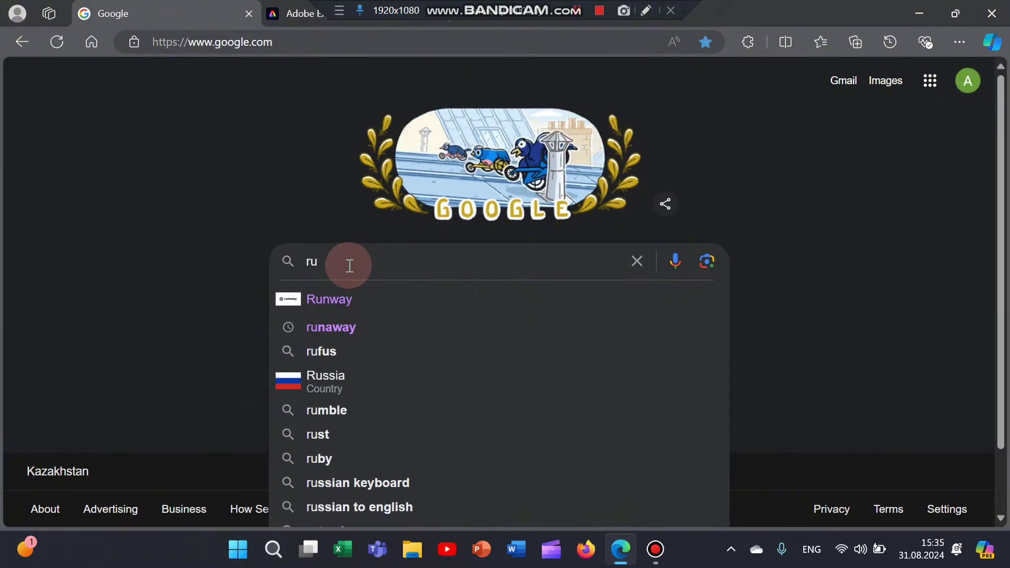
text(naway)
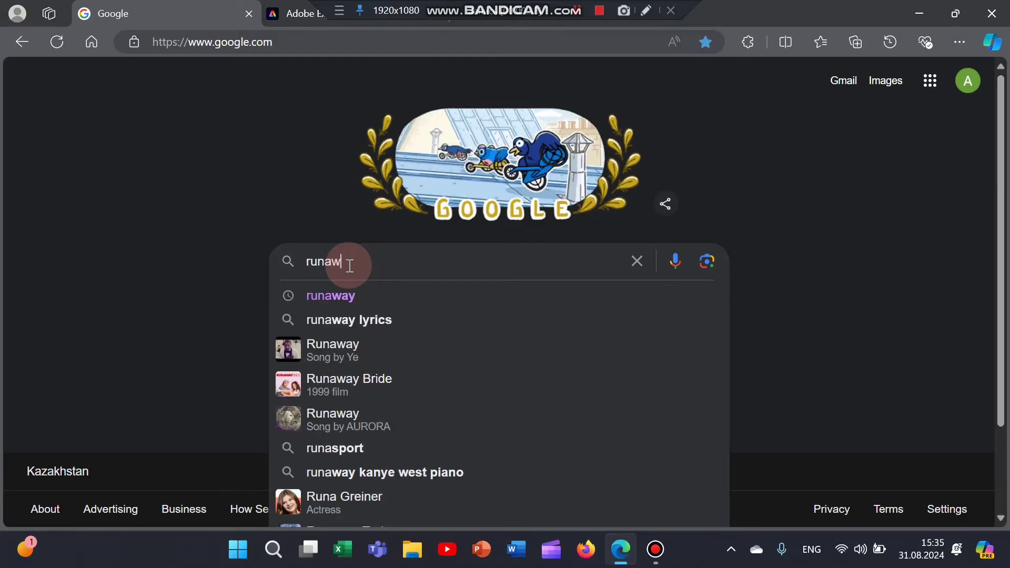
click(358, 299)
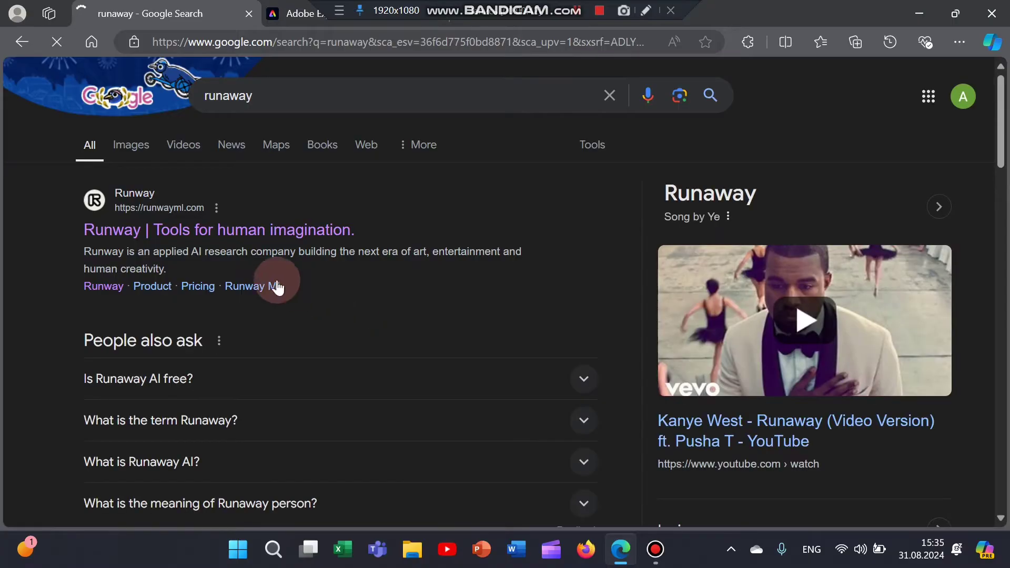
click(221, 237)
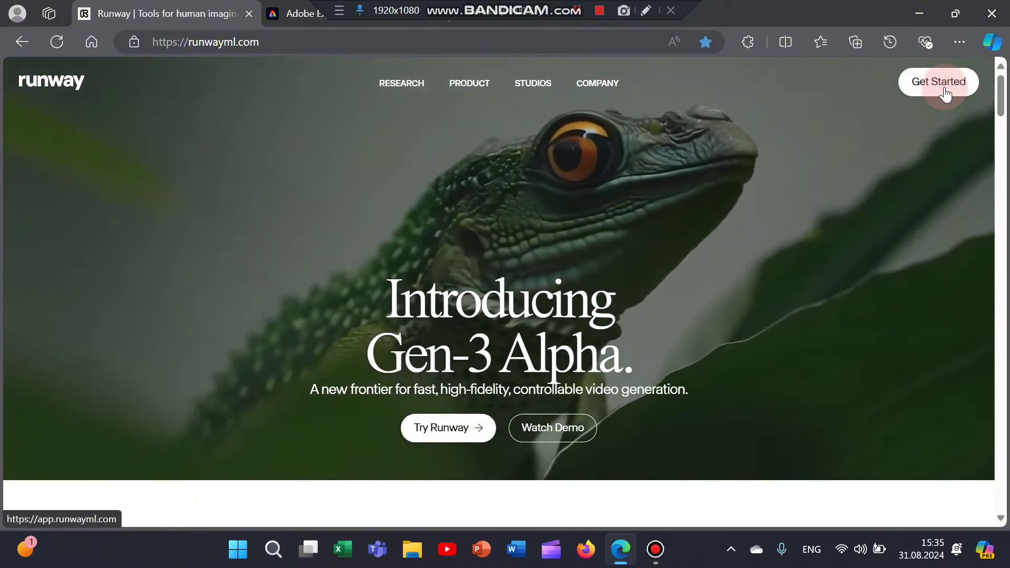
Log in to Runway with an existing Google account.
click(944, 94)
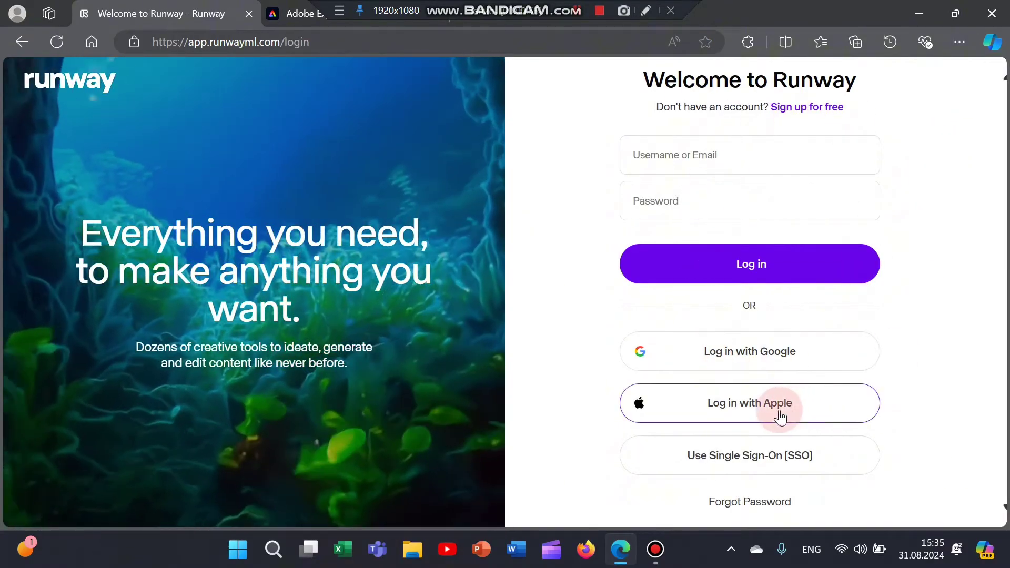
click(725, 354)
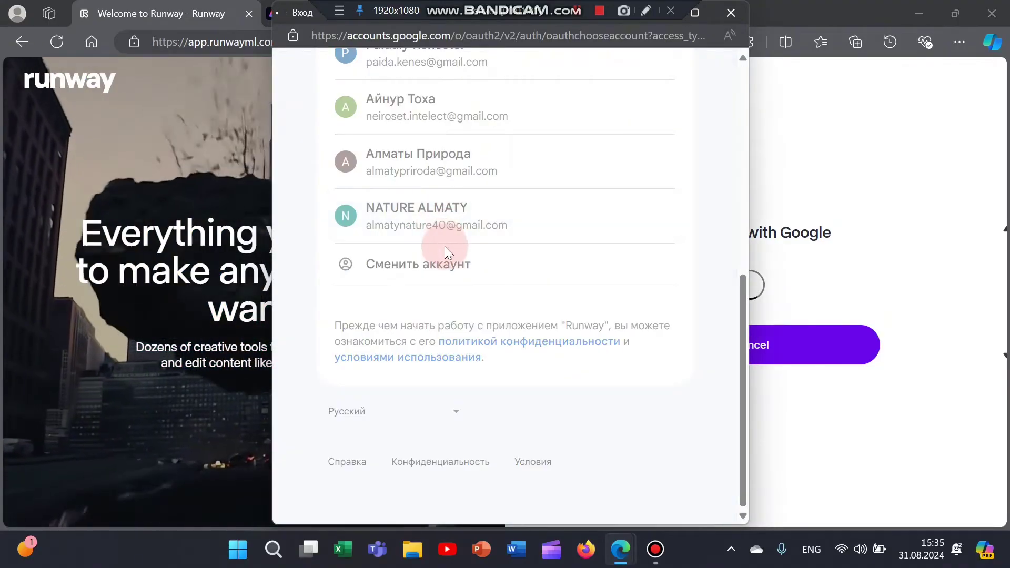
click(444, 246)
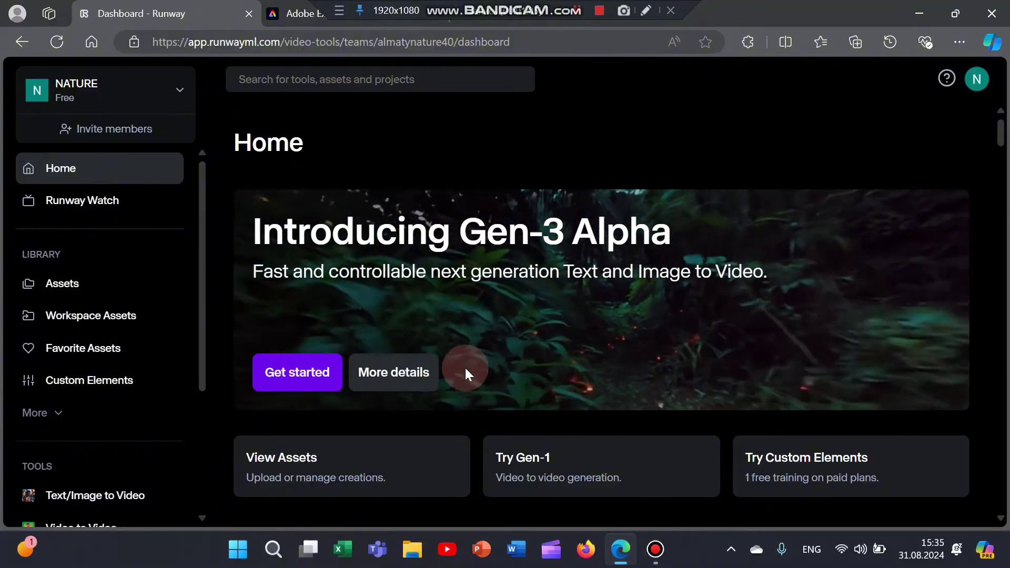
Start the Gen-3 Alpha video generator, postpone the upgrade offer, and load the cropped image of the boy with a chair from the assets.
click(313, 378)
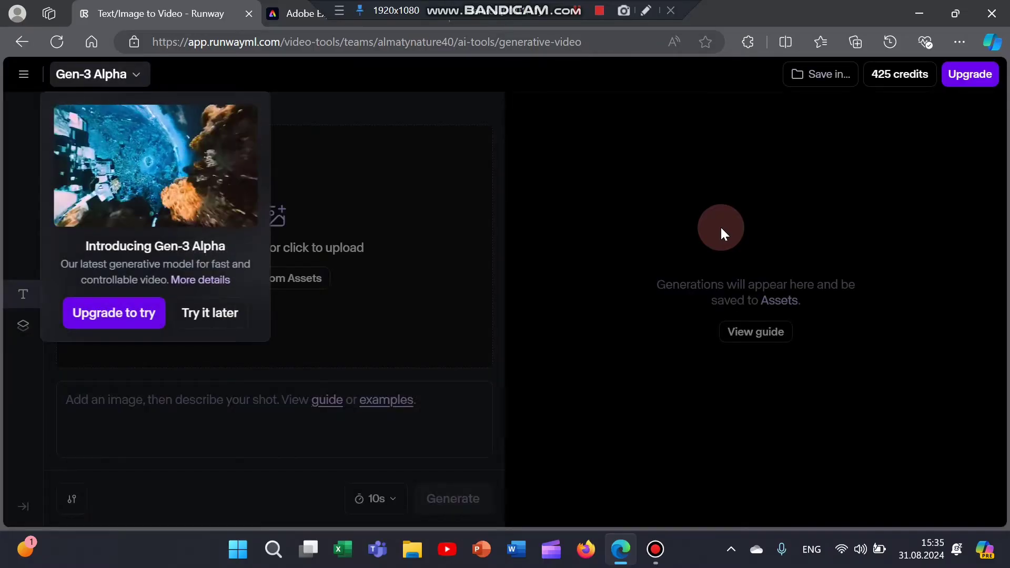
click(203, 323)
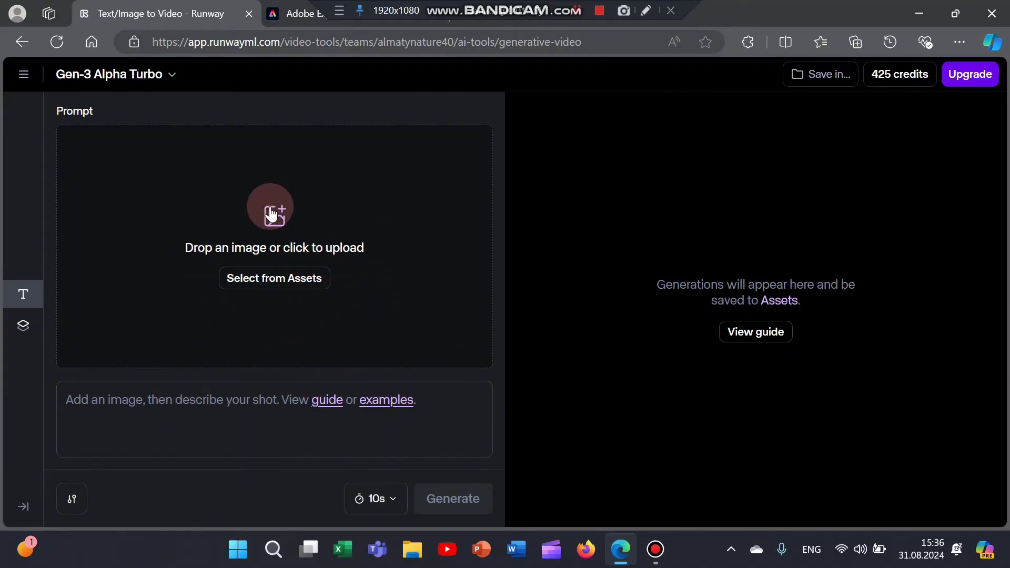
click(309, 289)
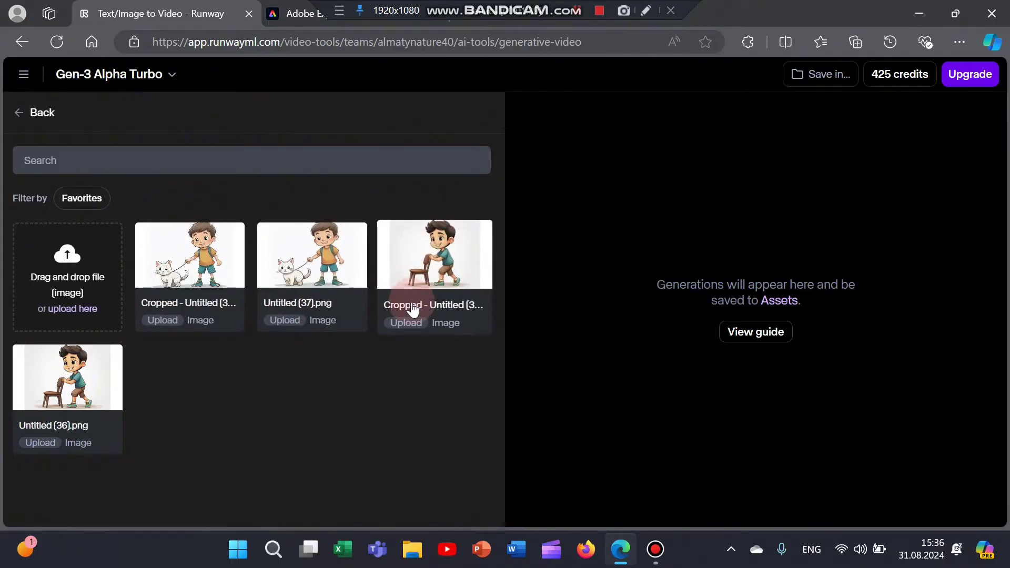
click(426, 271)
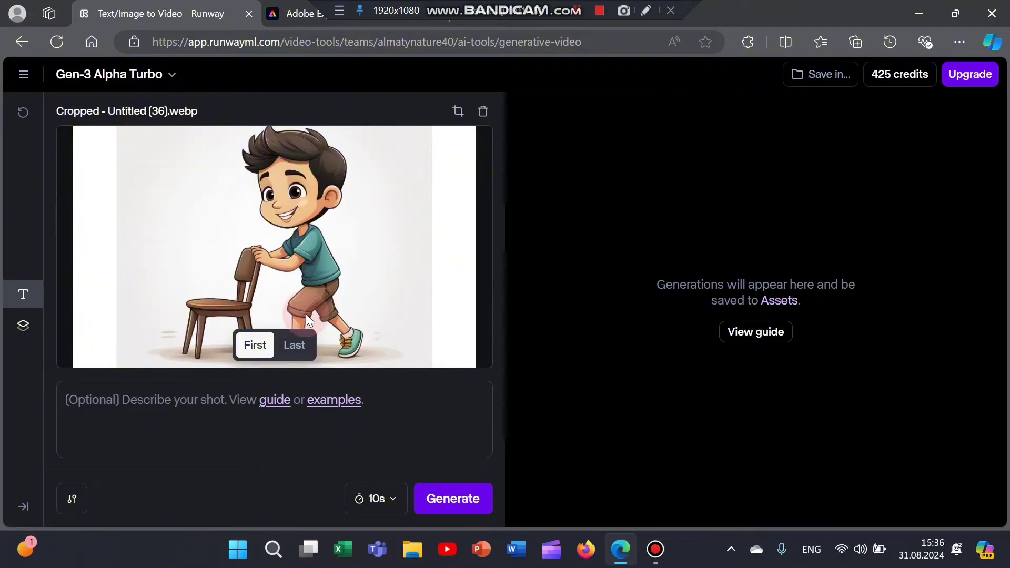
Enter the shot description "a boy is pushing chair" and generate the video.
click(81, 414)
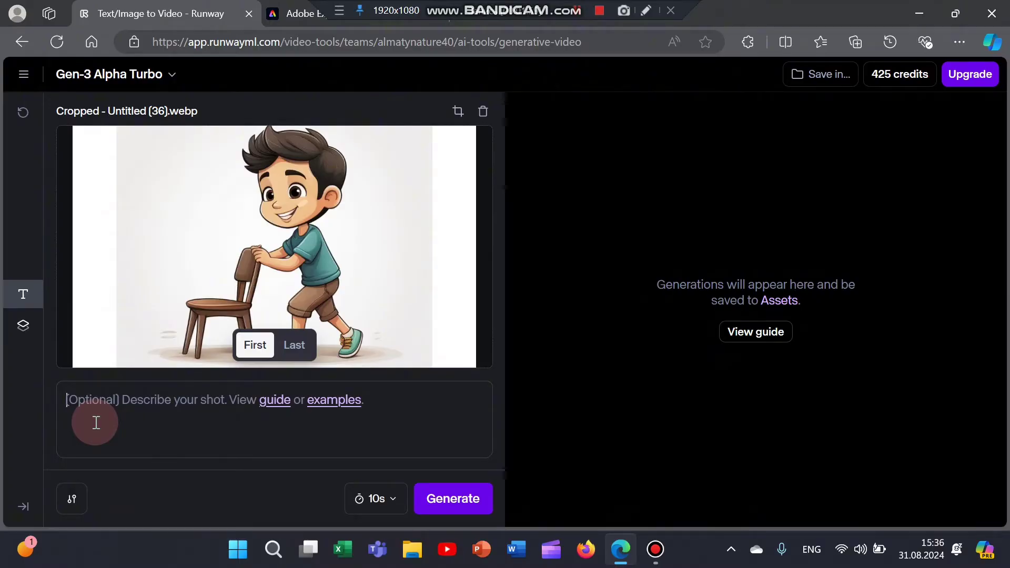
text(a boy)
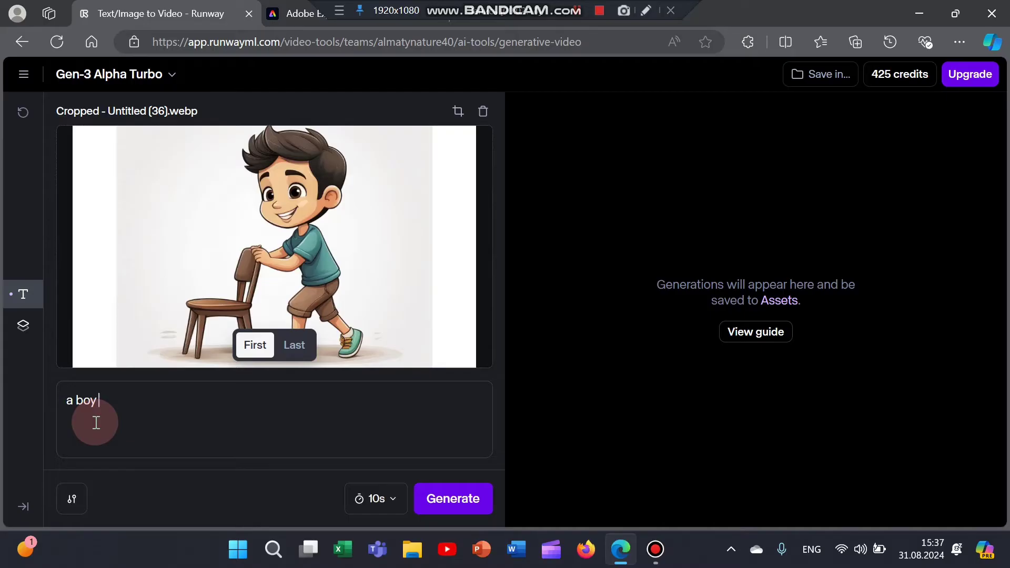
text(is pushing cha)
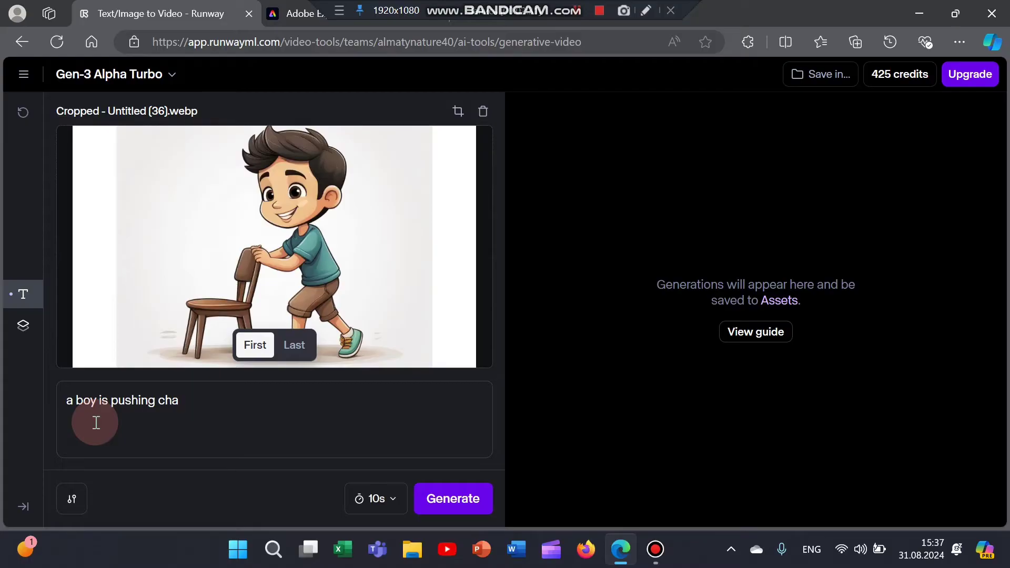
text(ir)
click(466, 503)
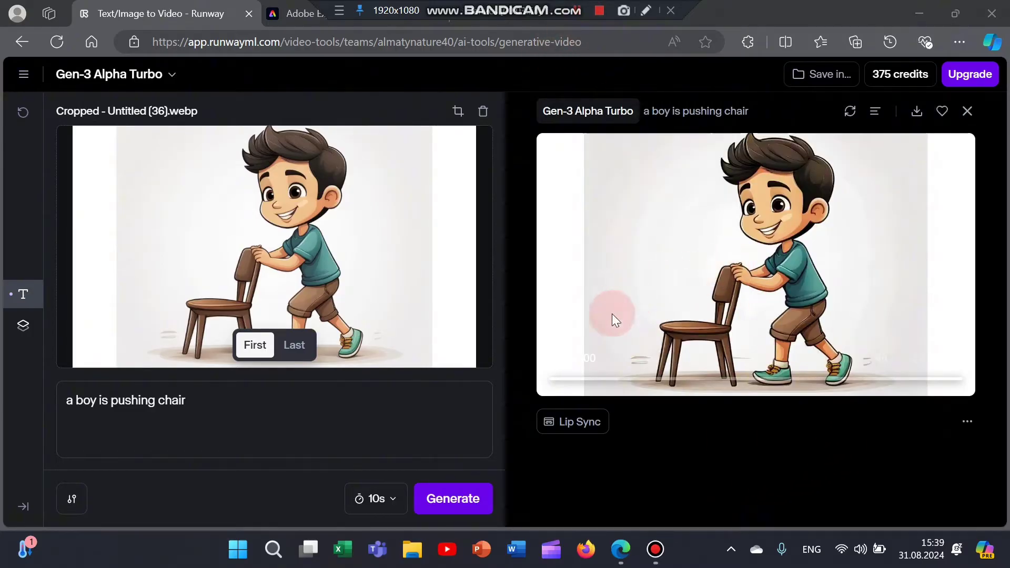
Download the generated chair video and play its preview, pausing it before the end.
mouse_move(690, 347)
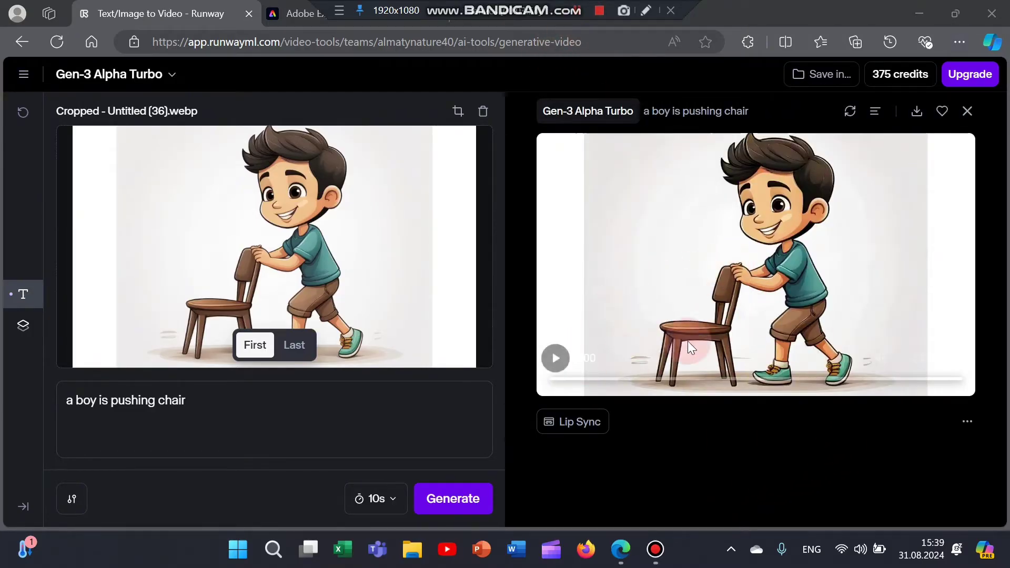
click(917, 112)
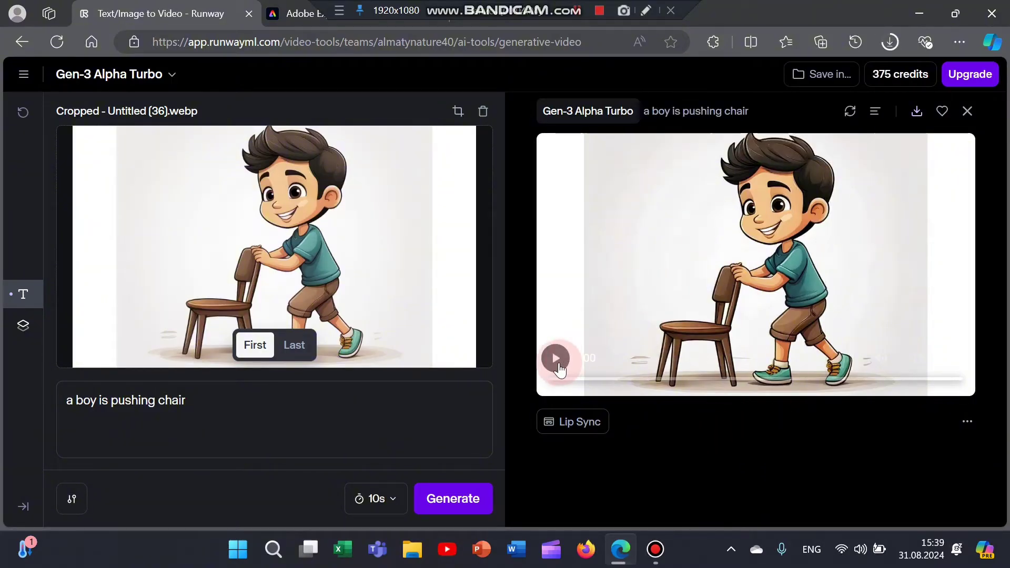
click(557, 360)
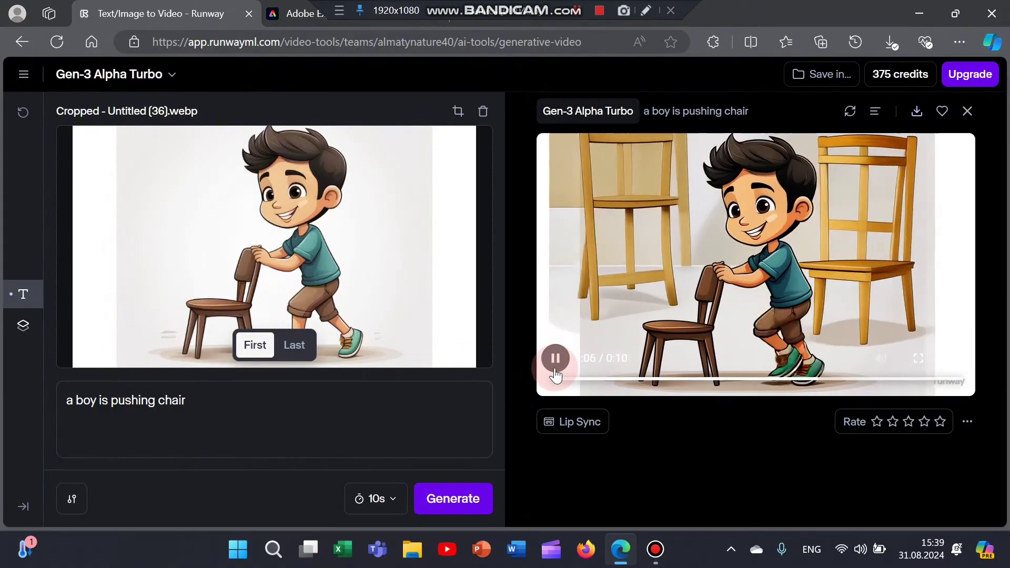
click(555, 368)
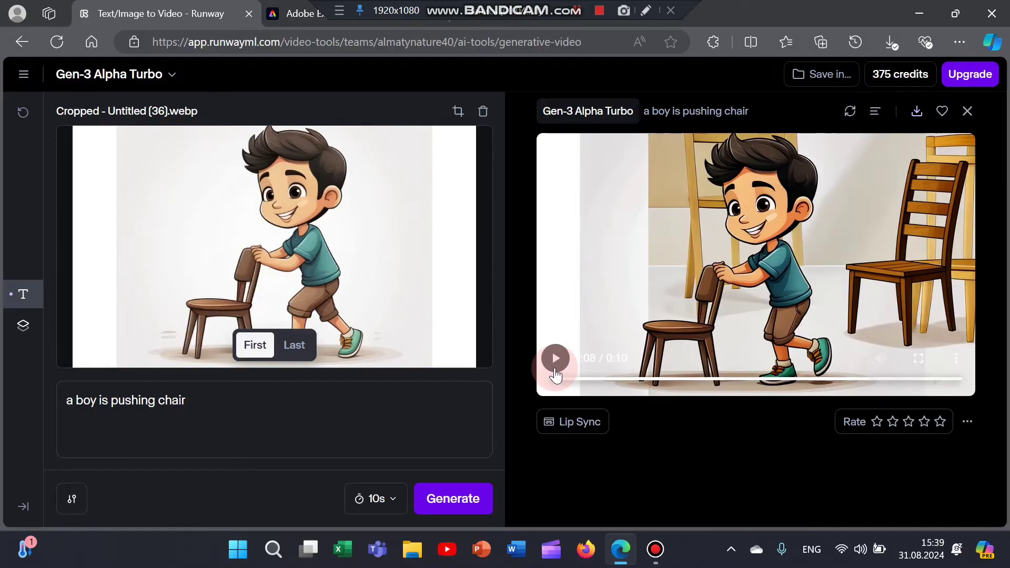
Check the available video durations and choose 10 seconds.
click(390, 509)
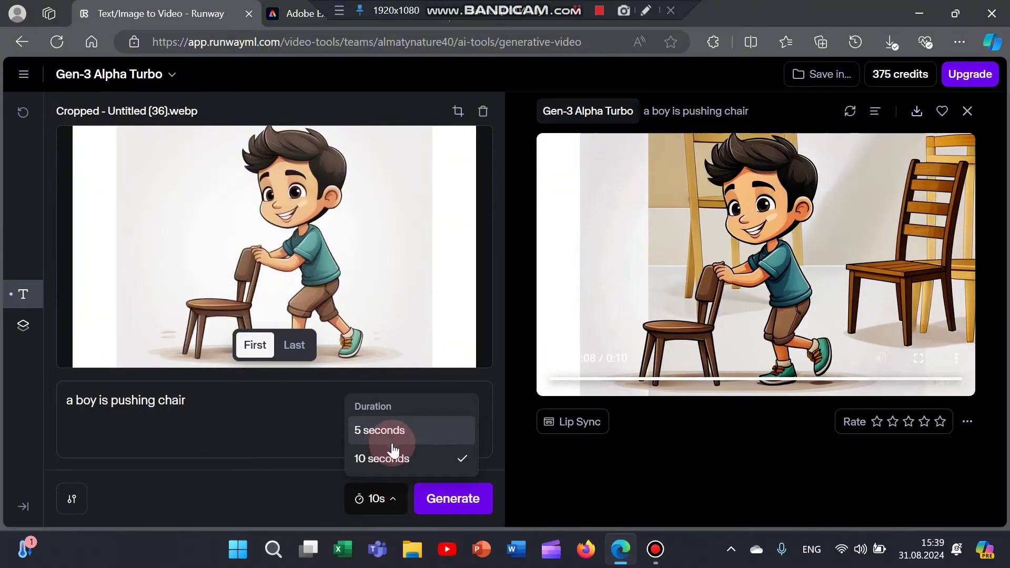
click(394, 505)
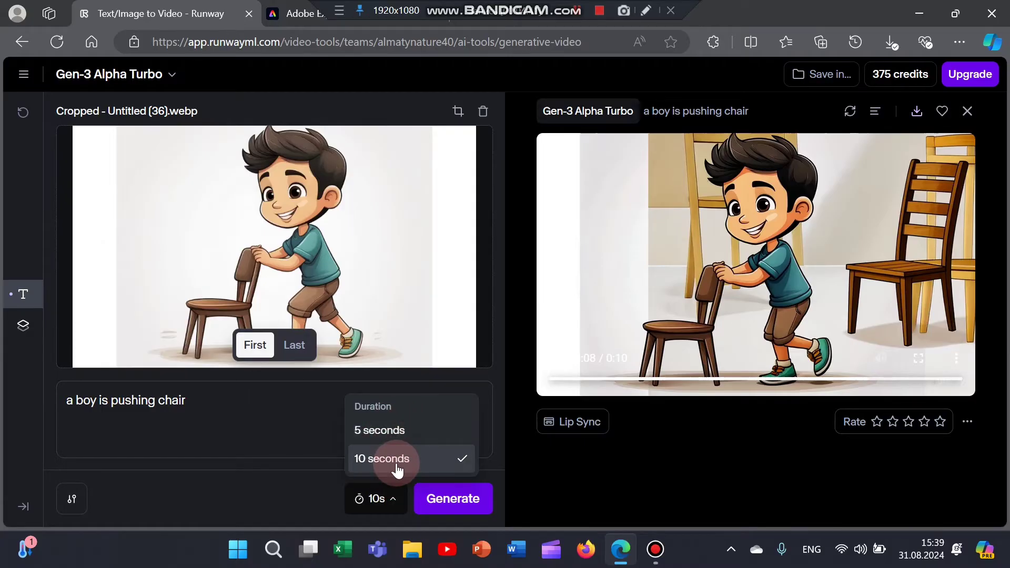
click(397, 470)
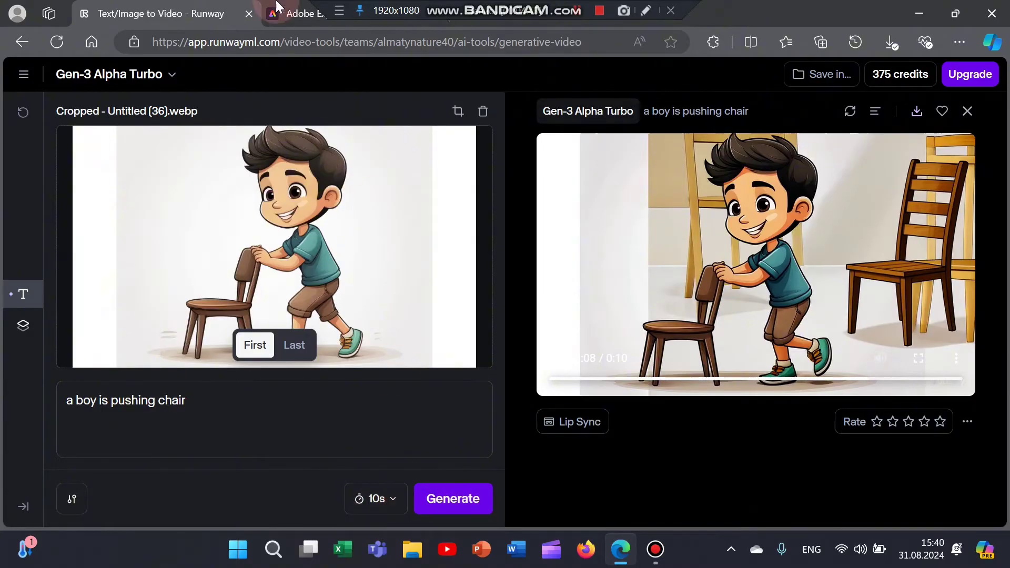
click(226, 371)
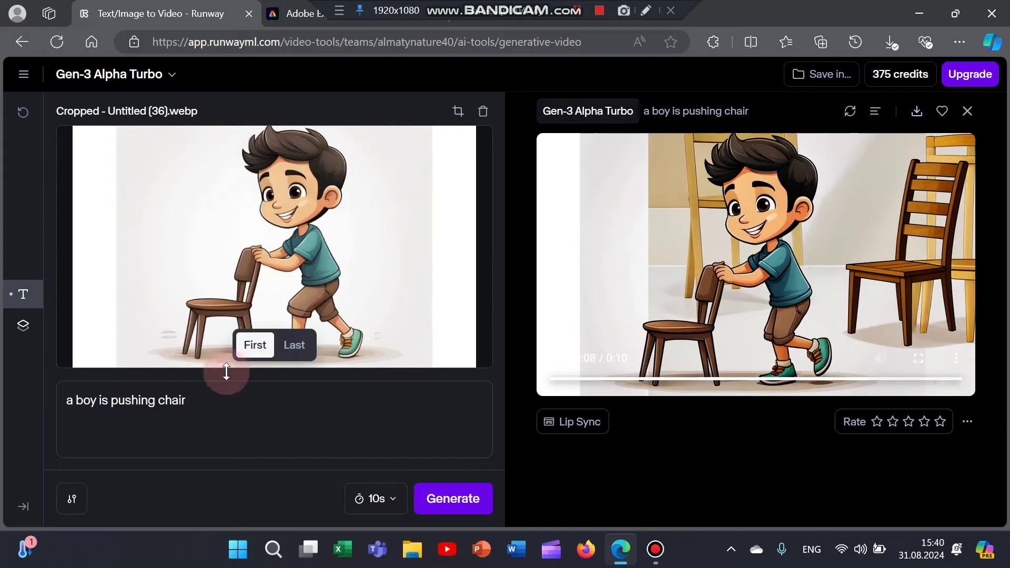
click(242, 285)
click(223, 138)
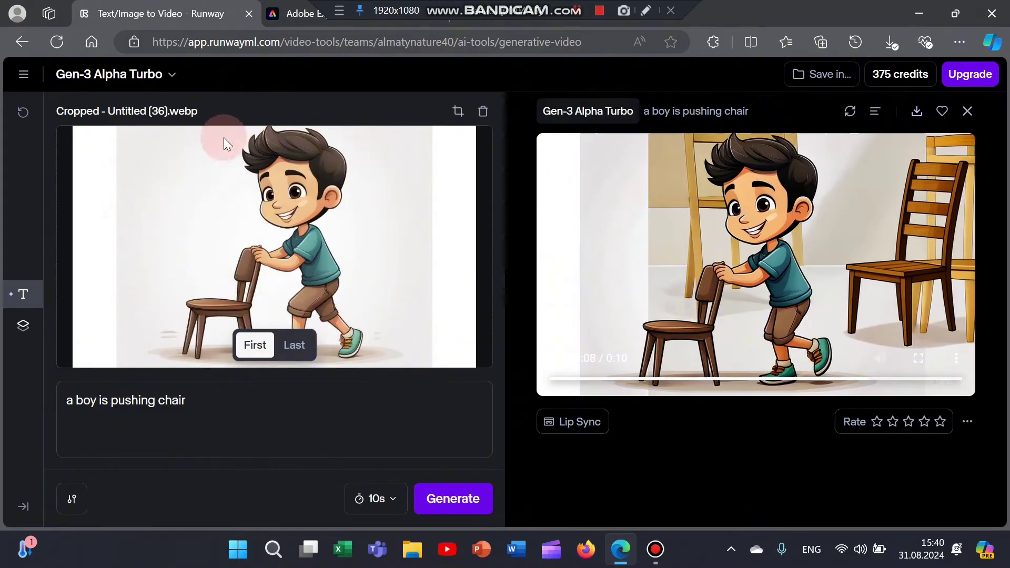
click(163, 323)
click(346, 210)
click(220, 238)
click(294, 349)
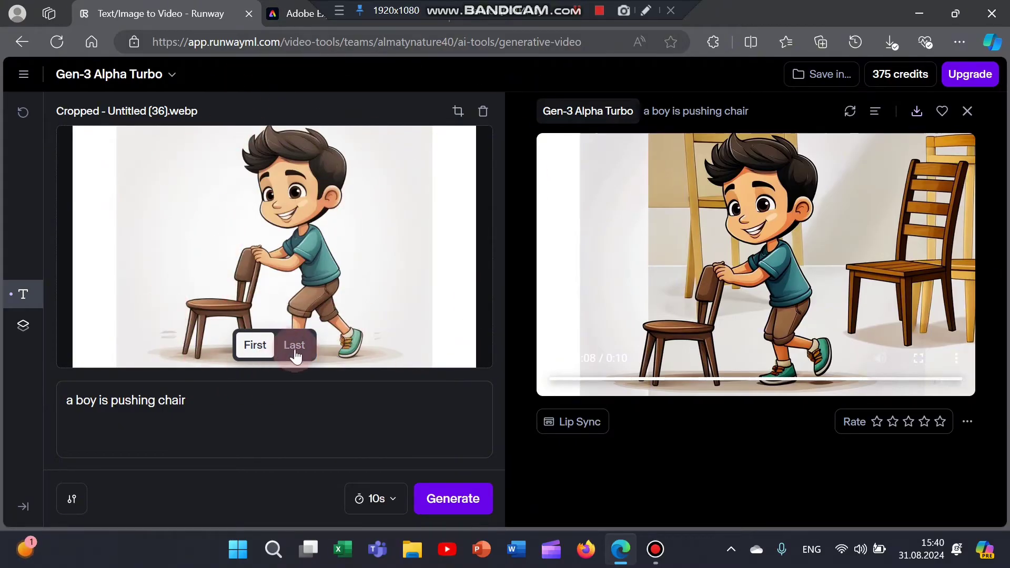
click(269, 248)
click(373, 319)
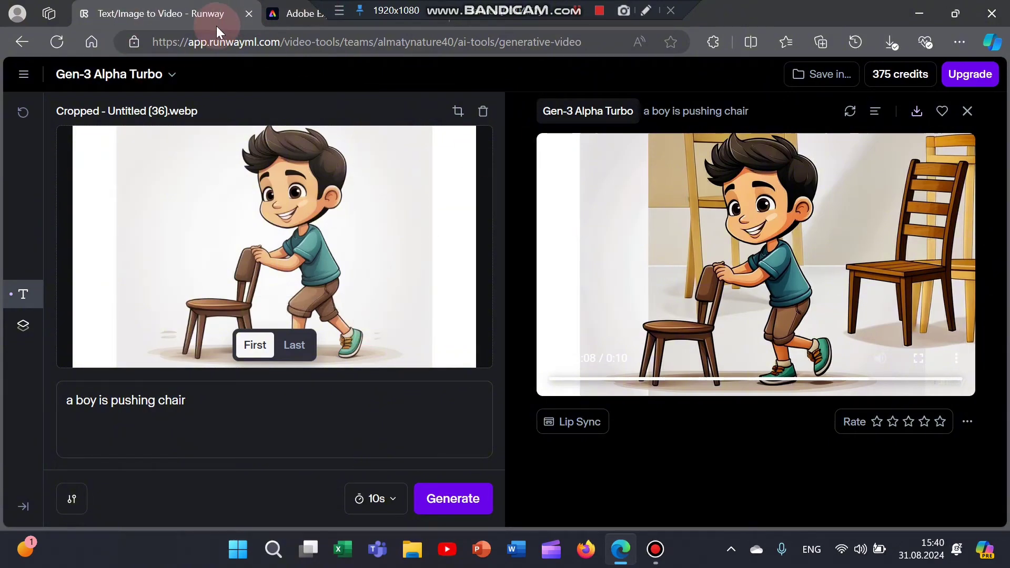
Switch to Adobe Express and find the Text to image generator on its home page.
click(292, 17)
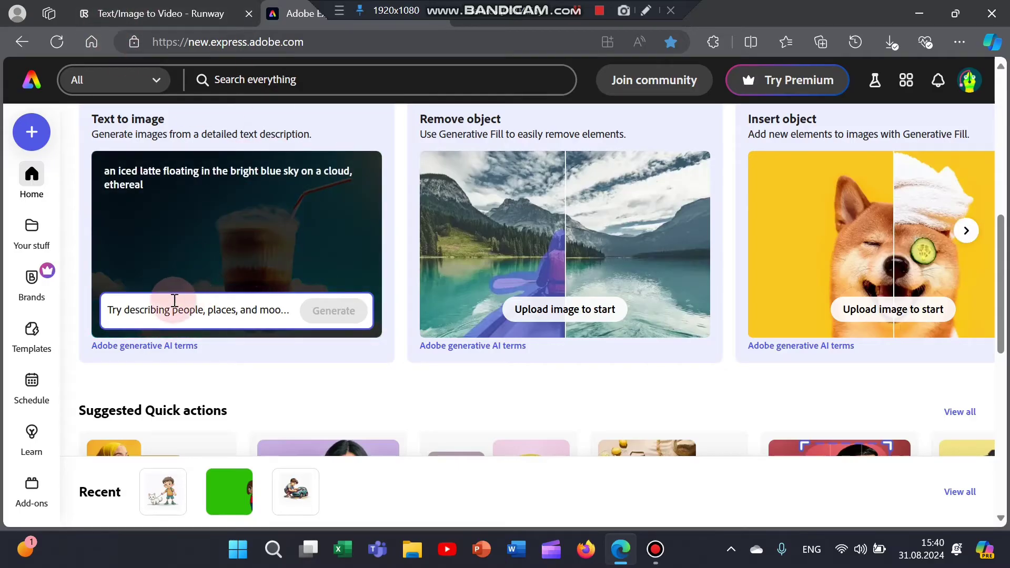
scroll(406, 147, up, 5)
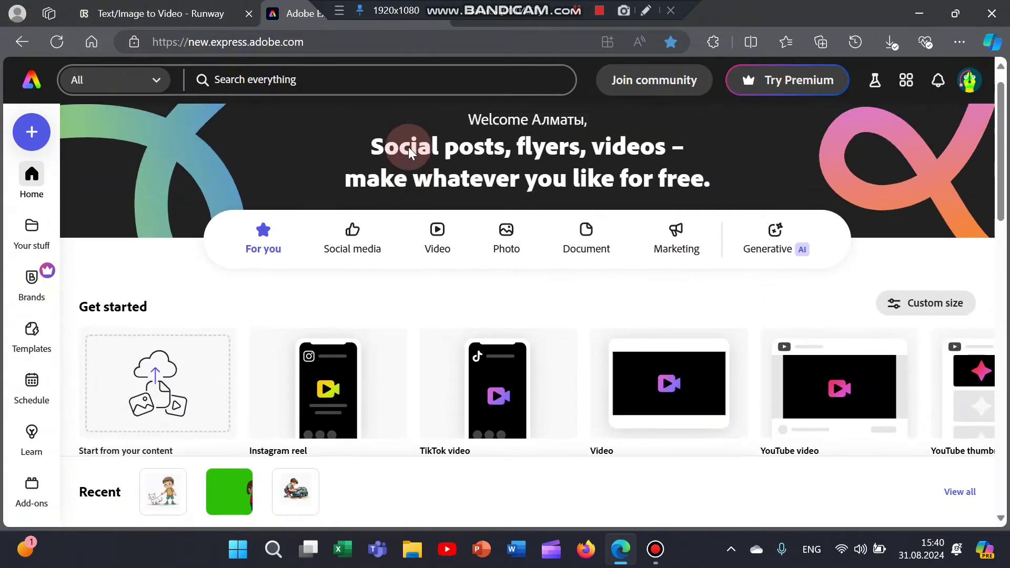
scroll(408, 147, down, 5)
scroll(408, 147, down, 3)
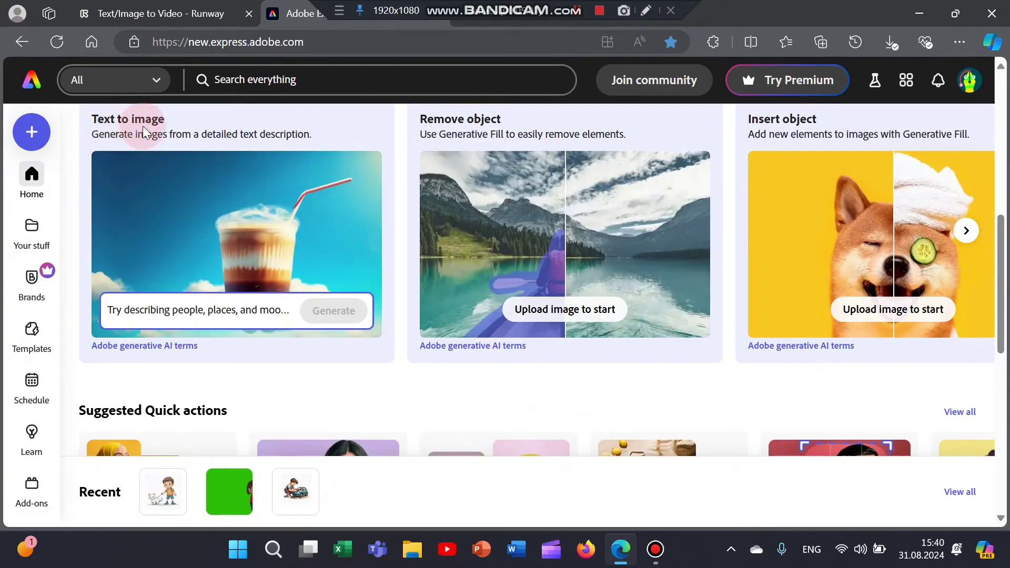
Enter the text-to-image prompt "a cat is playing on thr floor", add a background description, and generate the images.
click(167, 314)
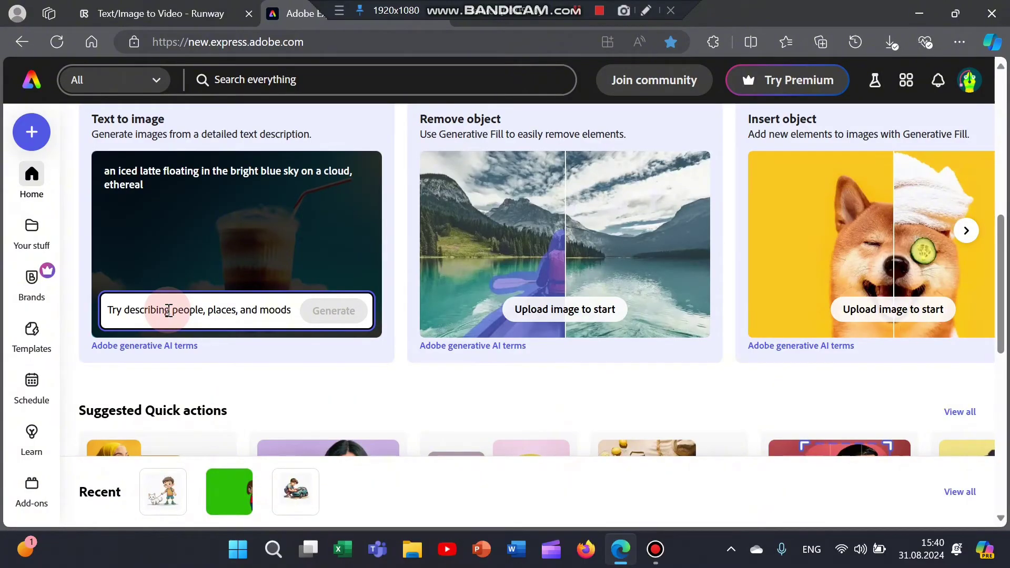
text(a)
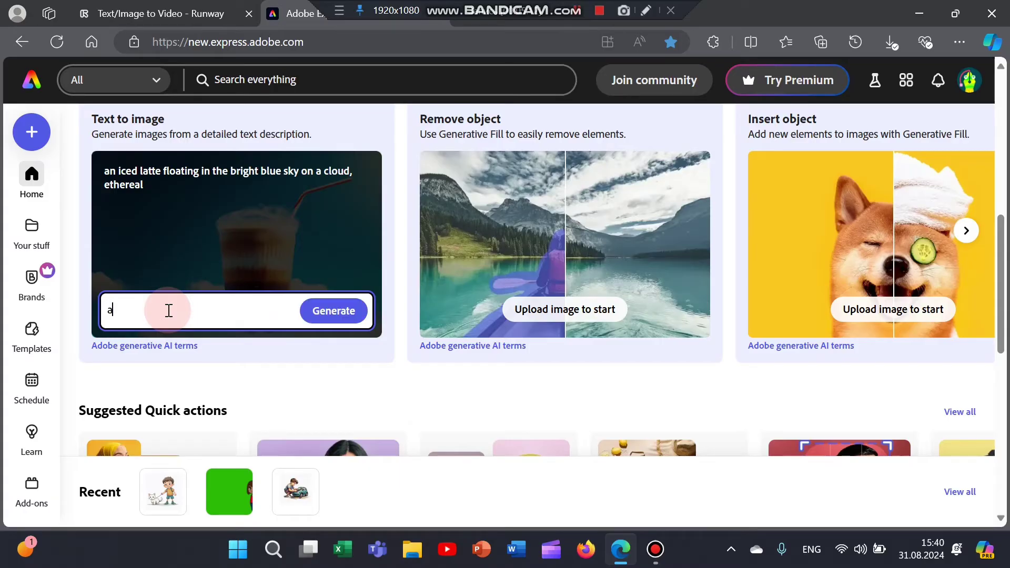
text( ca)
text(t is playing on thr floor)
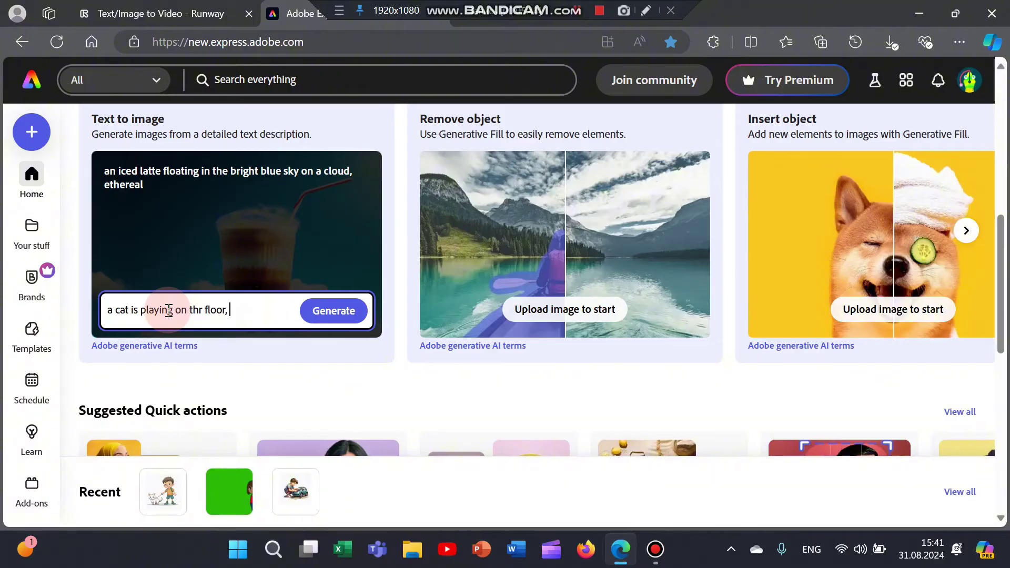
text(, background is w)
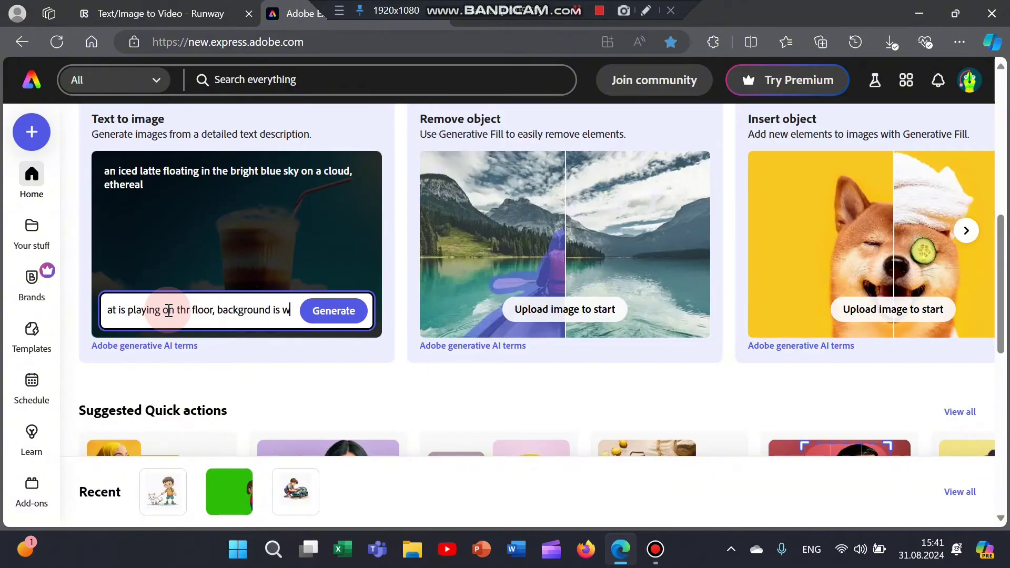
triple_click(169, 310)
click(349, 315)
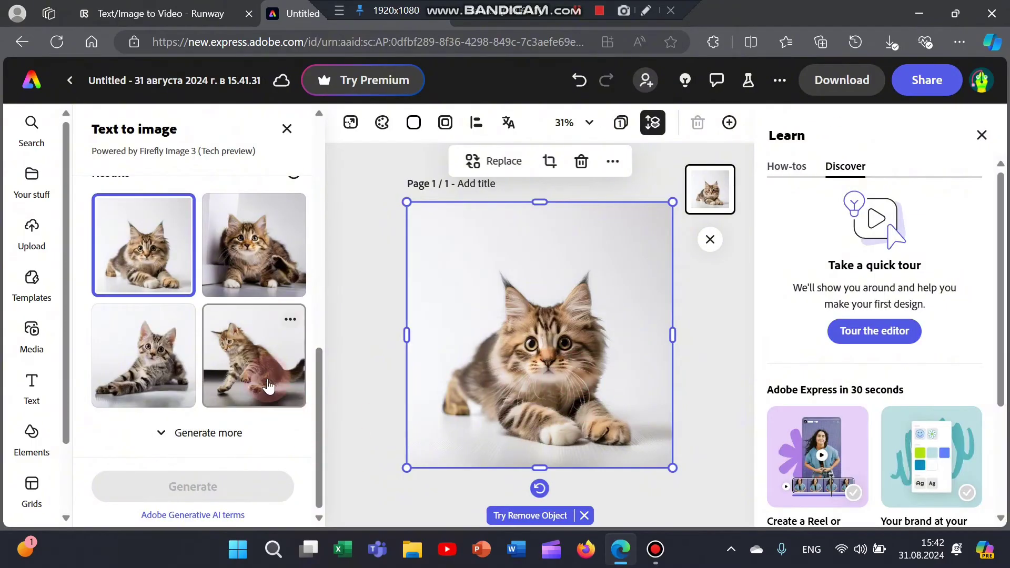
Preview the other generated cat images on the canvas to compare them.
click(268, 387)
click(254, 271)
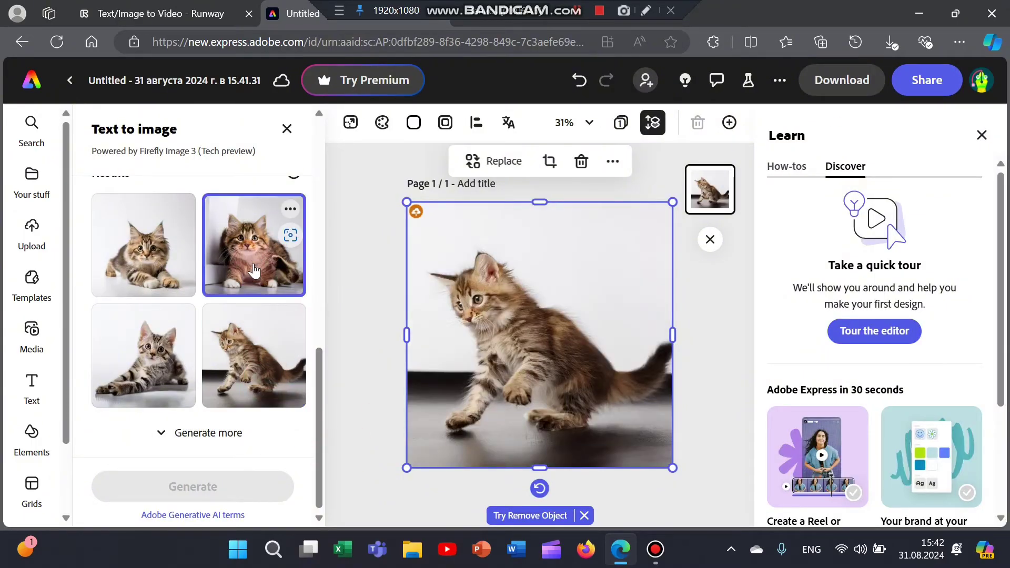
click(144, 316)
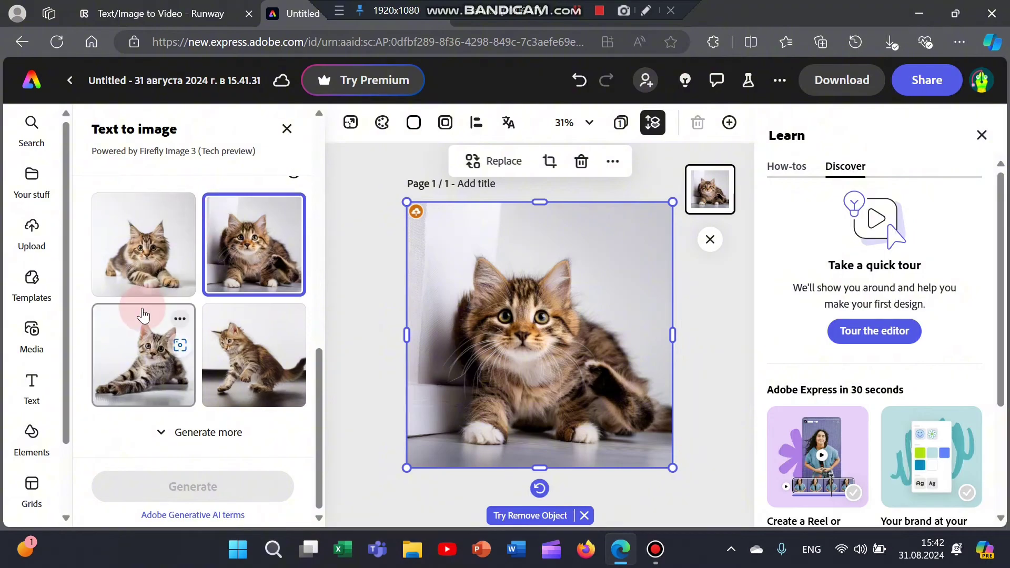
Extend the image prompt with ", cartoon style" after "background is white".
scroll(140, 313, up, 10)
click(180, 230)
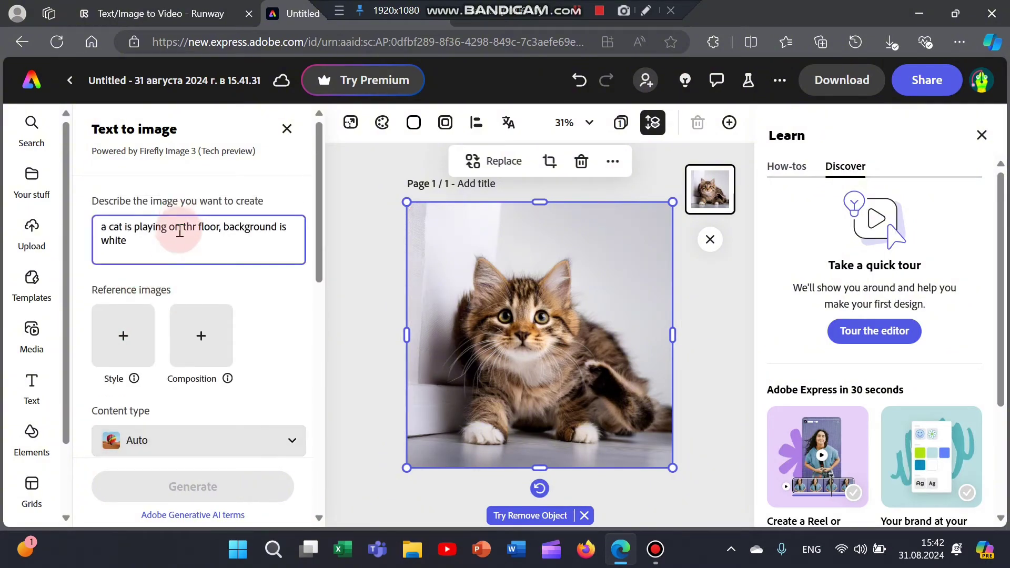
click(164, 241)
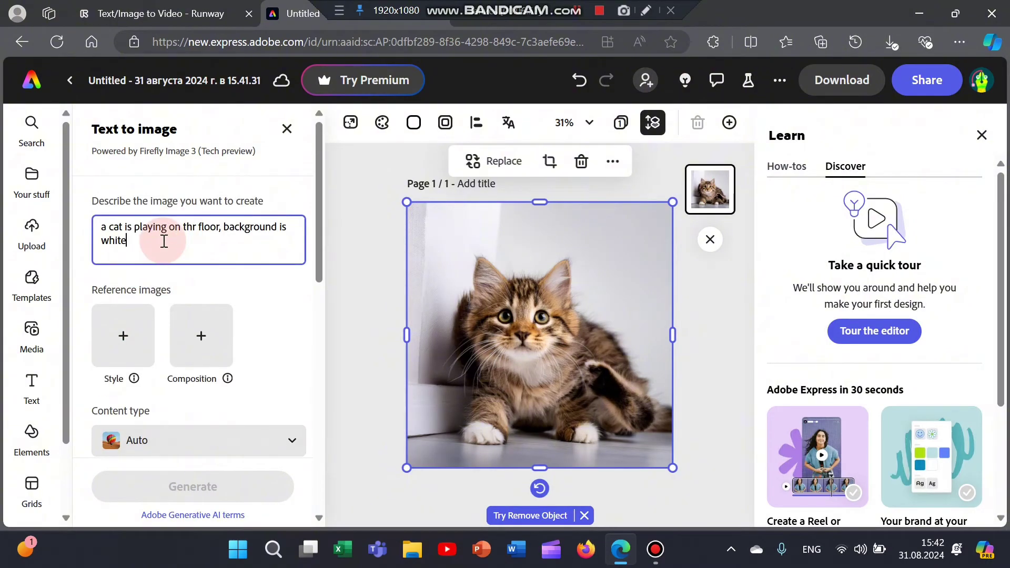
text(white,)
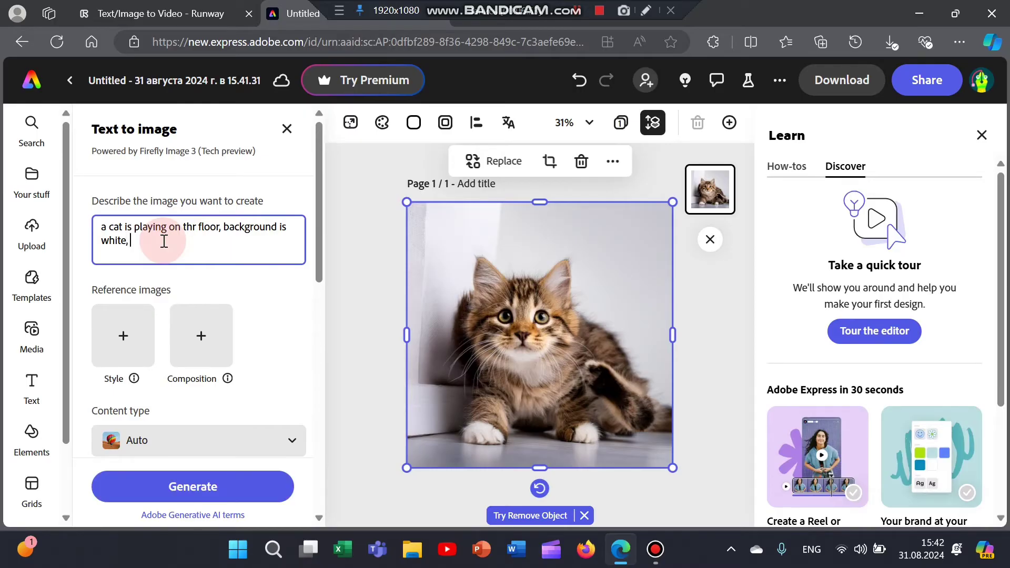
text( cartoon style)
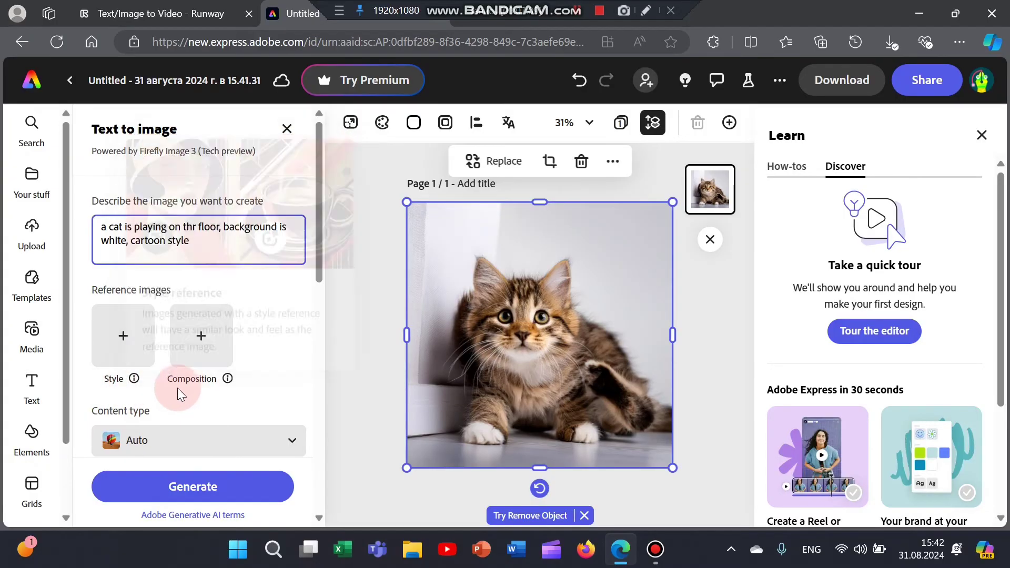
Add the Untitled (22) image of a cartoon boy from the Downloads folder as the style reference.
click(115, 343)
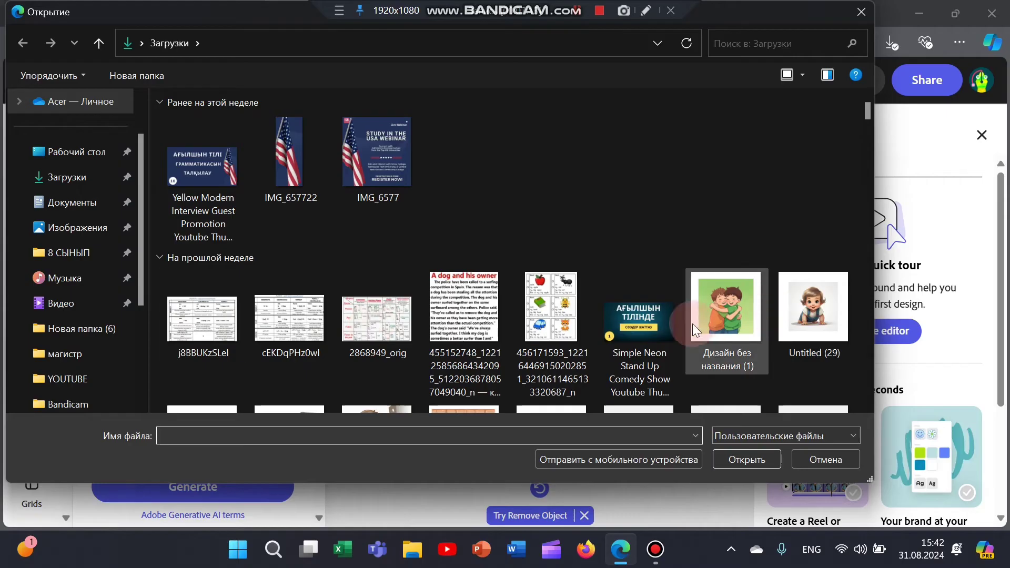
scroll(803, 297, down, 2)
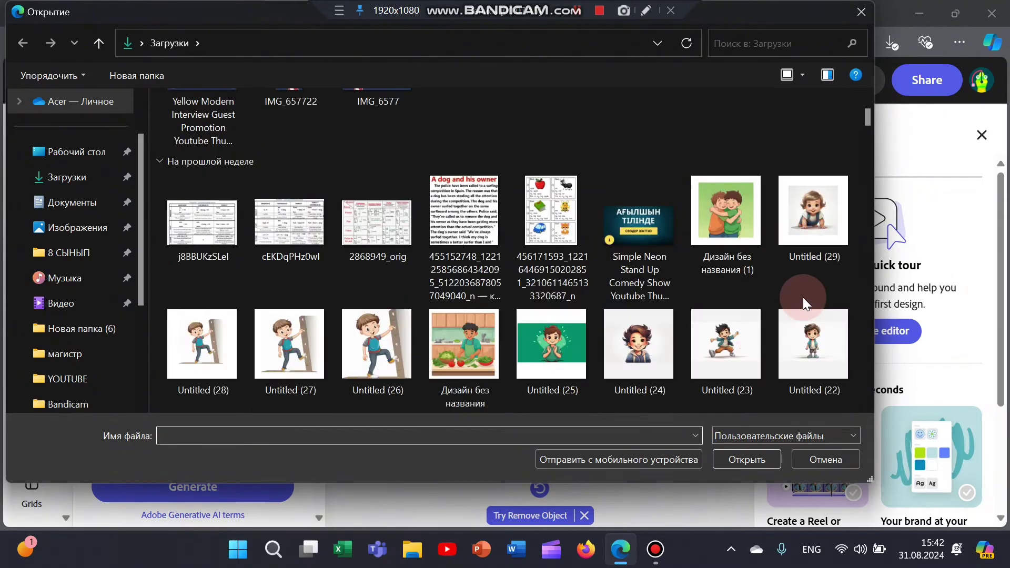
scroll(803, 298, down, 2)
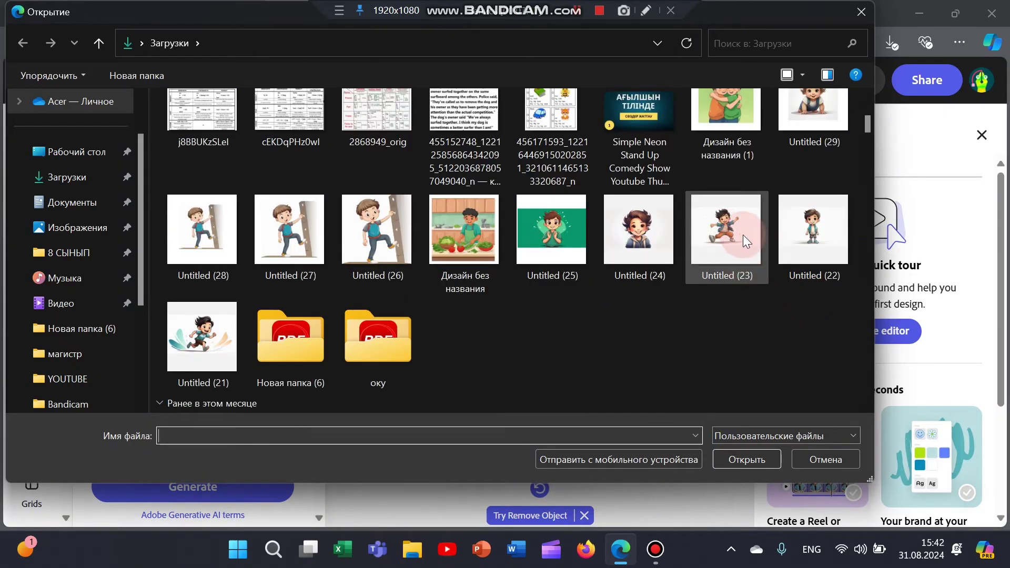
click(795, 235)
click(747, 460)
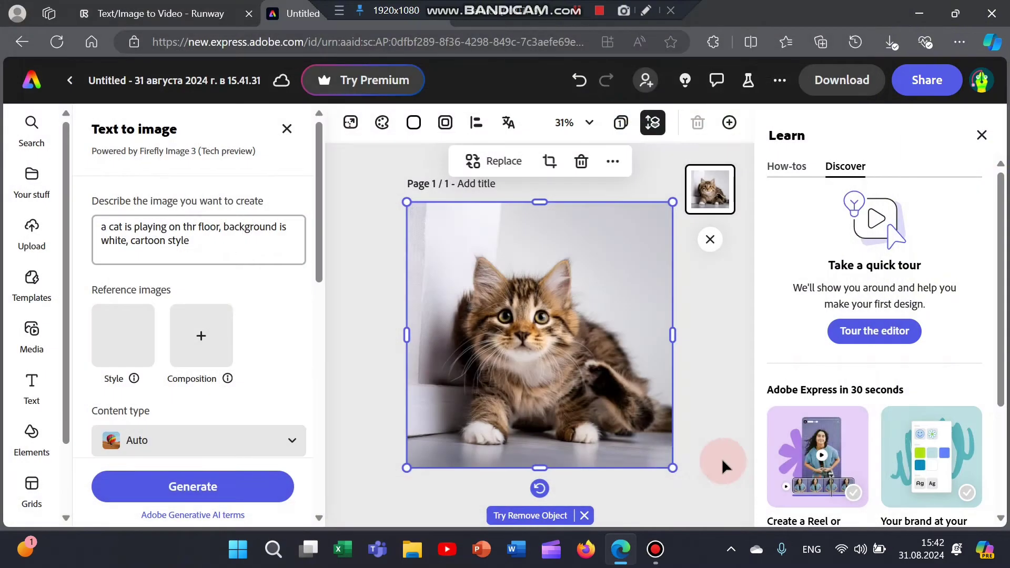
click(125, 362)
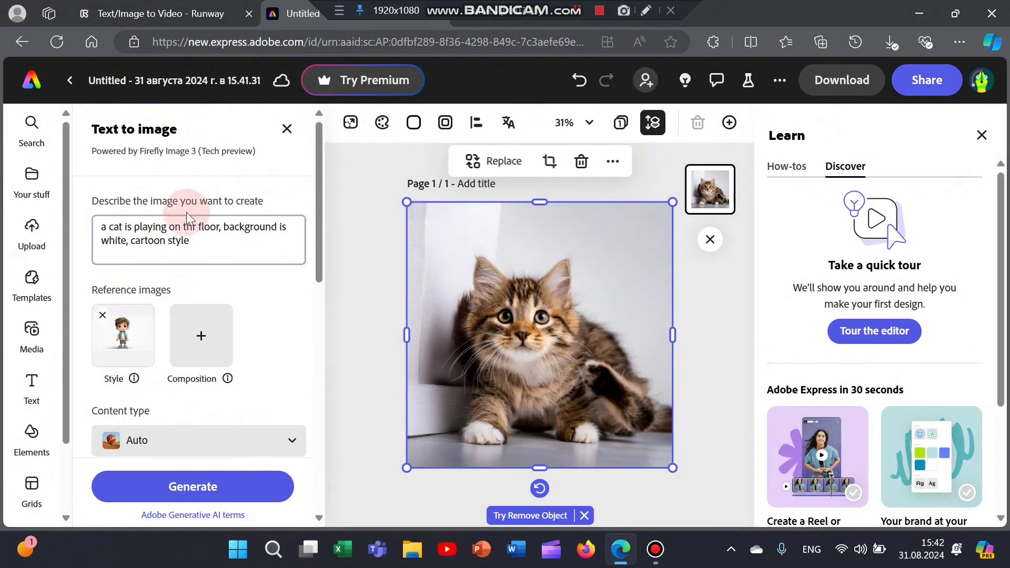
Generate new cat images from the extended prompt and the style reference.
click(231, 252)
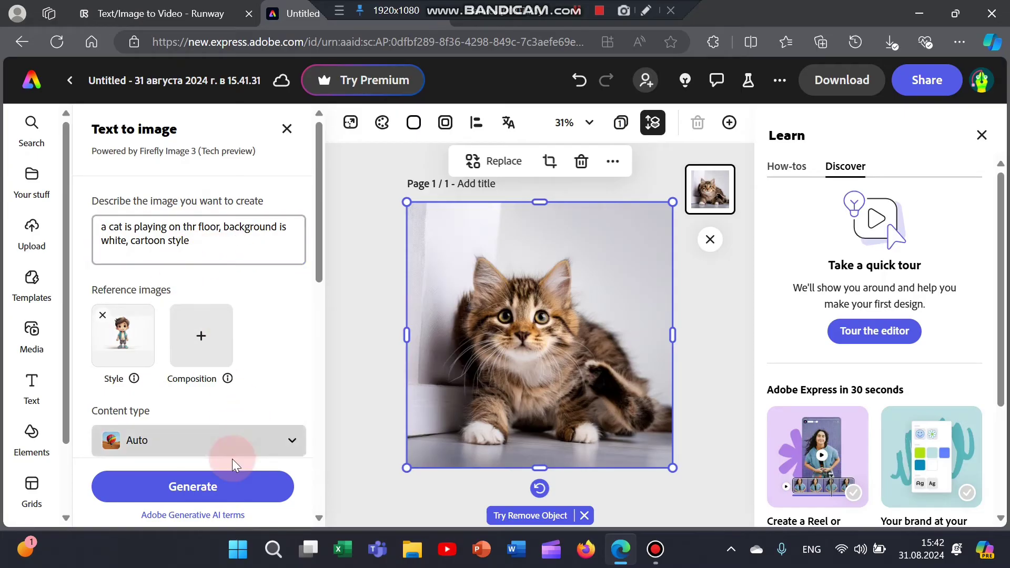
scroll(231, 459, down, 5)
click(193, 486)
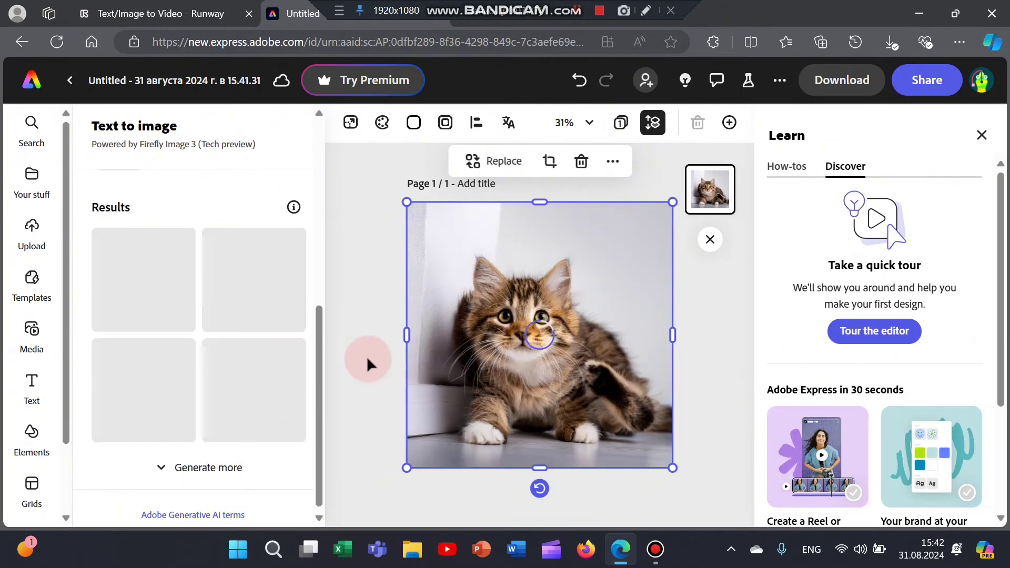
click(413, 294)
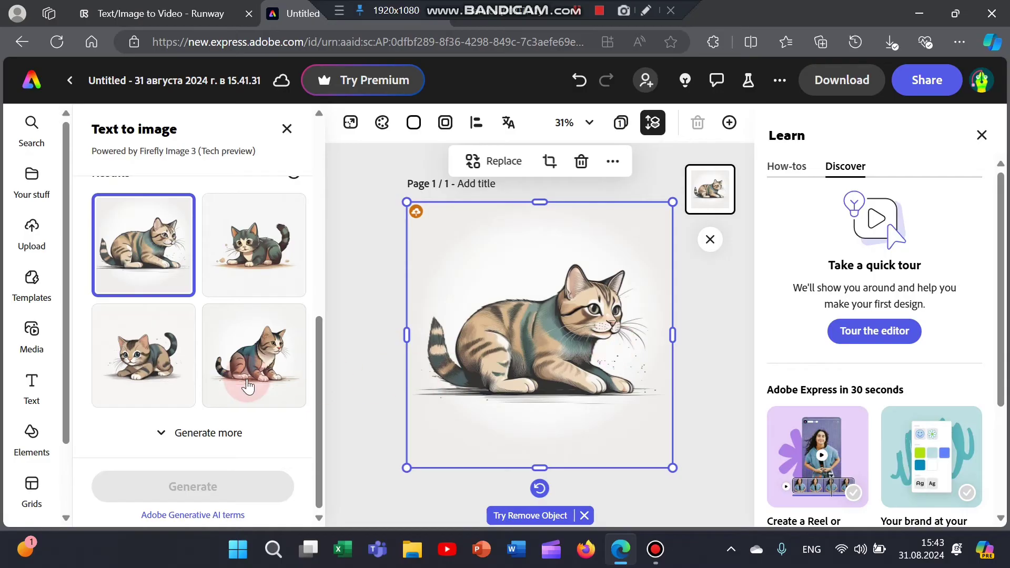
Compare the new results on the canvas and choose the crouching cartoon kitten with the raised tail.
click(243, 387)
click(545, 348)
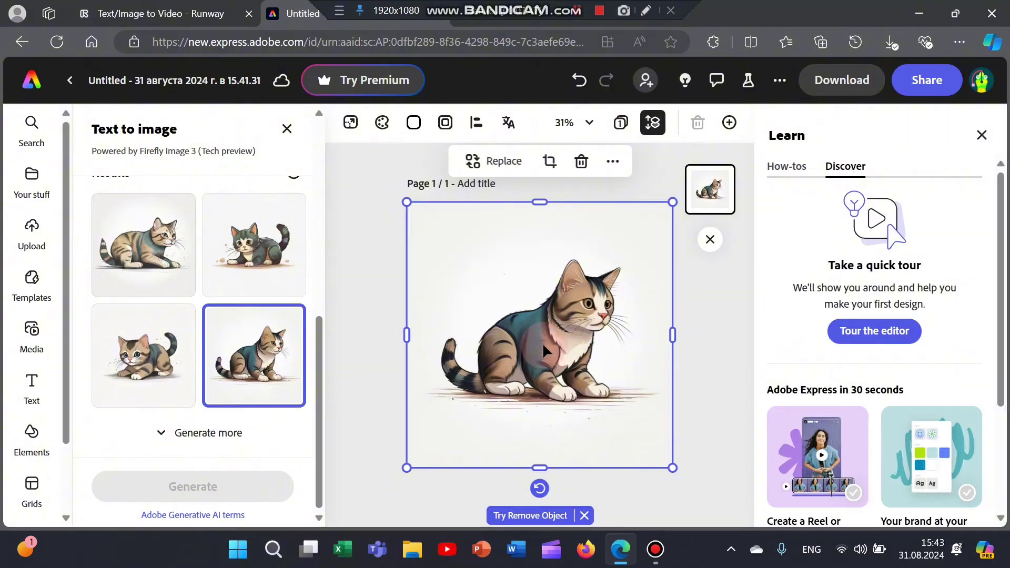
click(303, 232)
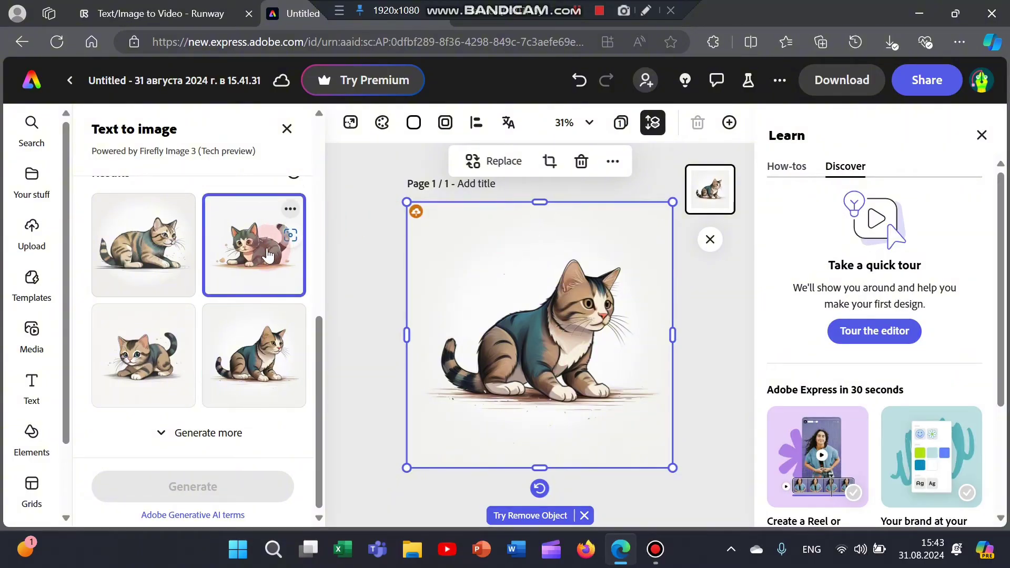
click(134, 373)
click(642, 252)
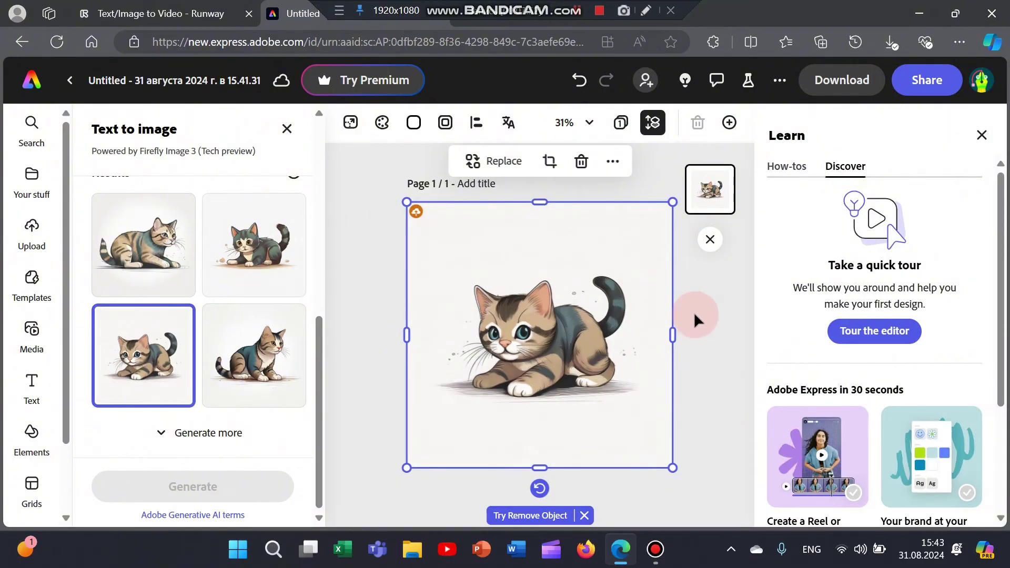
Download the chosen kitten image as a PNG file.
click(849, 87)
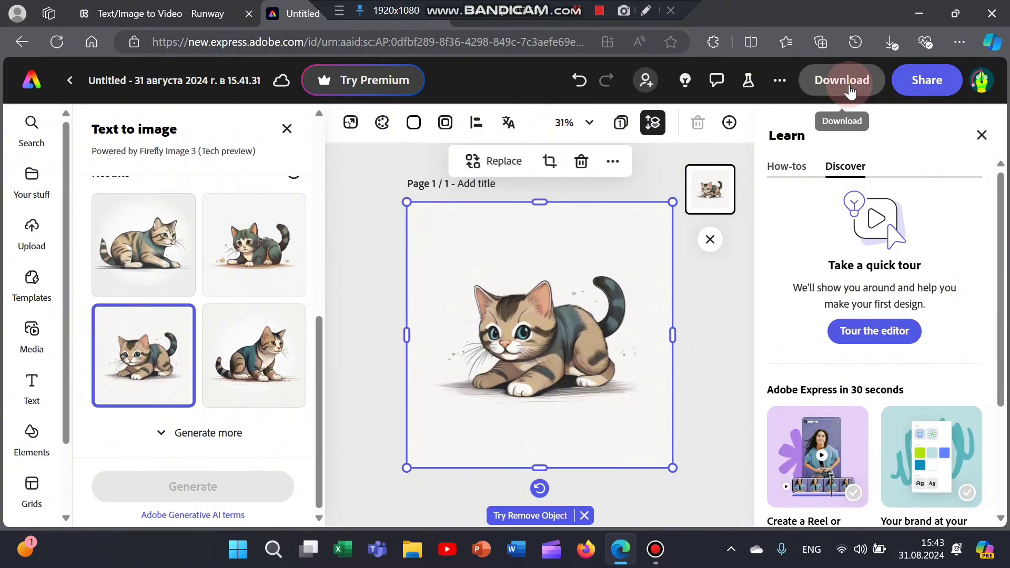
click(849, 87)
click(852, 261)
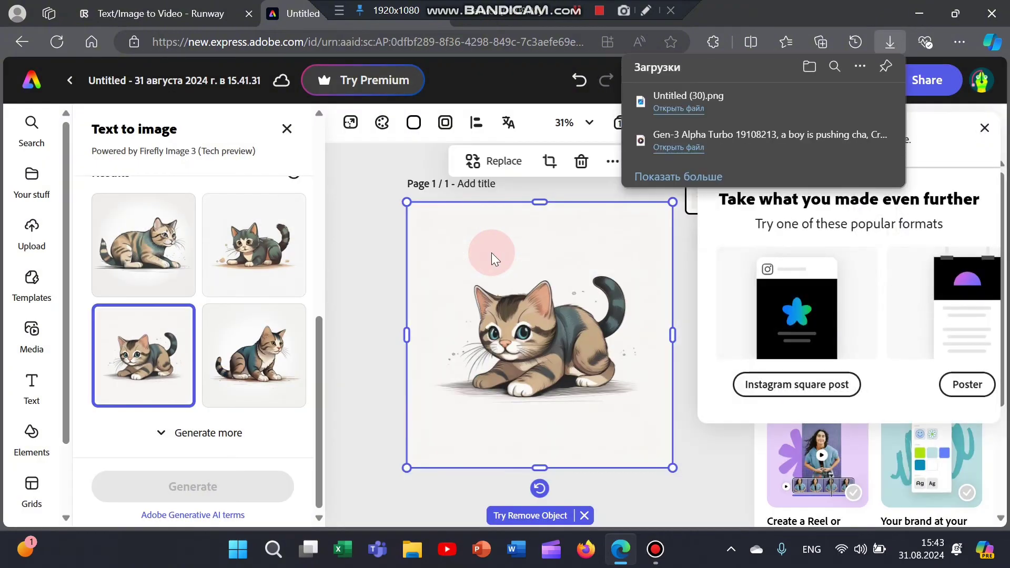
View the downloaded Untitled (30) image from the Downloads folder, and close the viewer and folder.
click(836, 101)
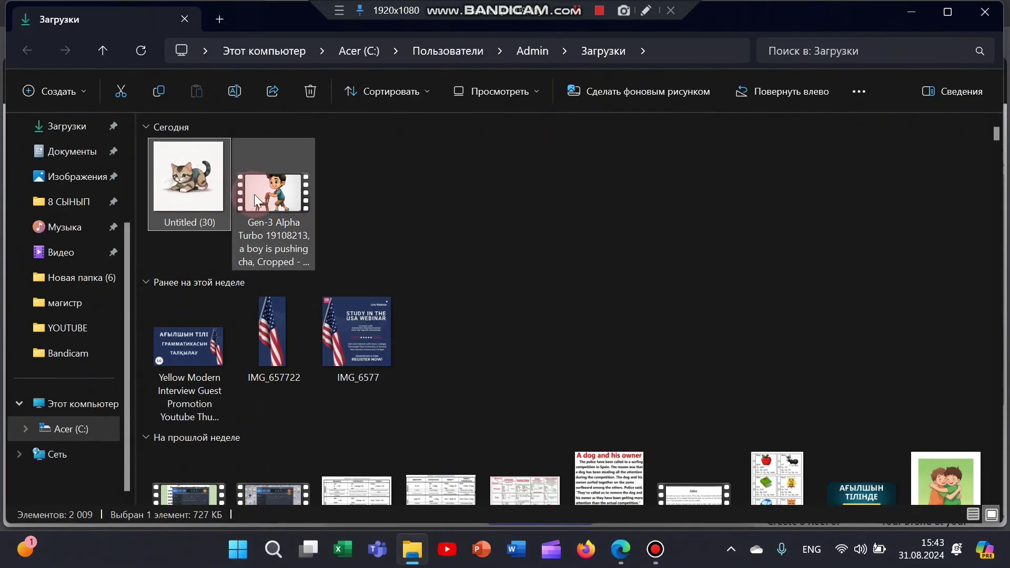
double_click(185, 190)
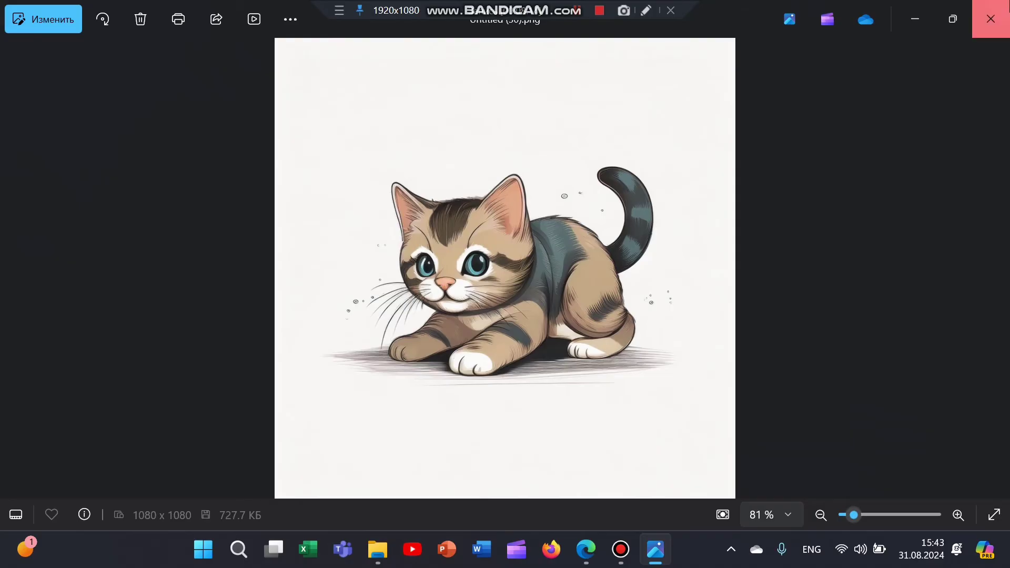
click(991, 19)
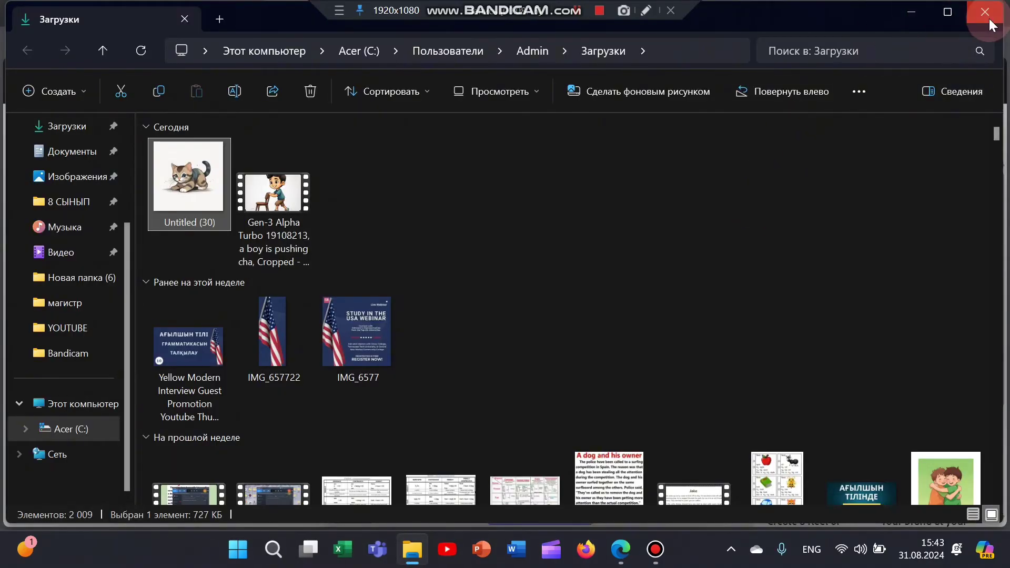
click(990, 21)
Switch to Runway and replace the source image of the boy with Untitled (30), cropped to the supported 1280x768 aspect ratio.
click(151, 17)
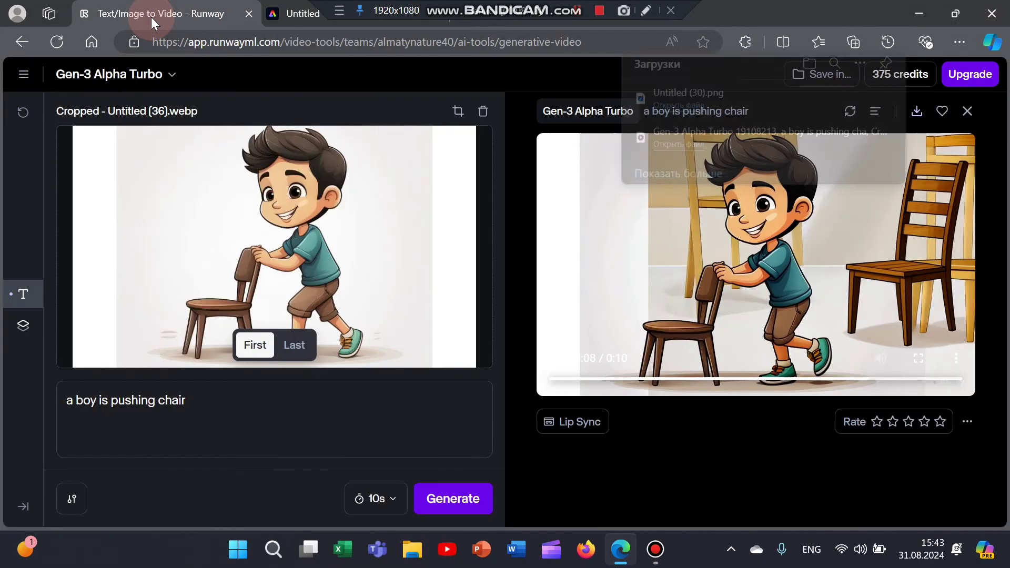
click(482, 112)
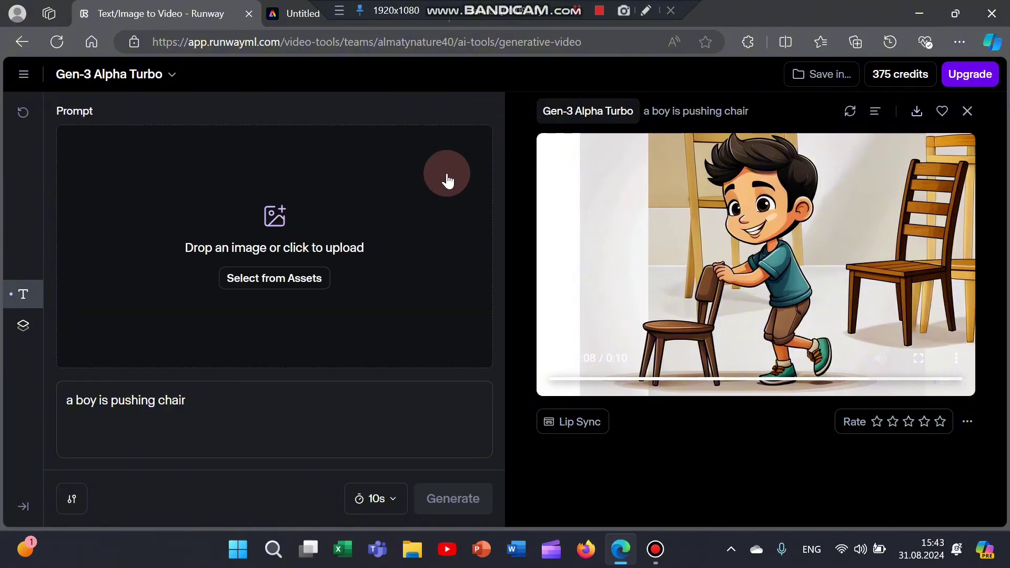
click(236, 281)
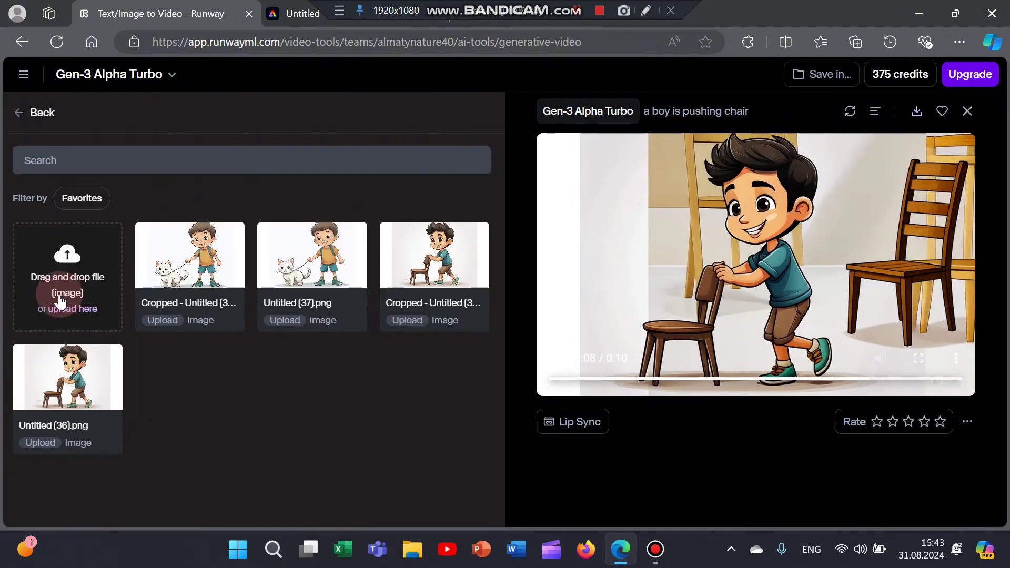
click(70, 267)
click(74, 184)
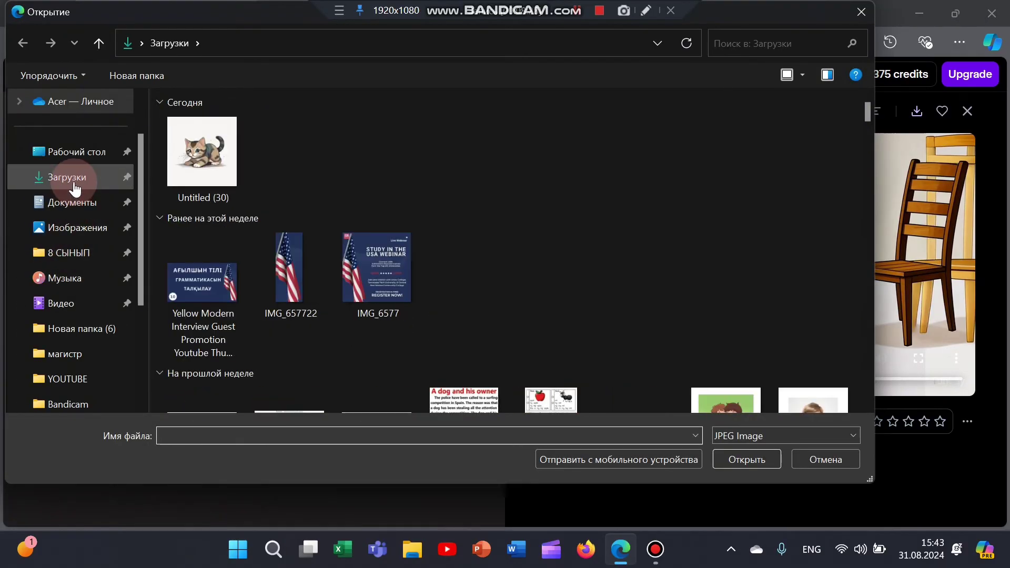
click(182, 168)
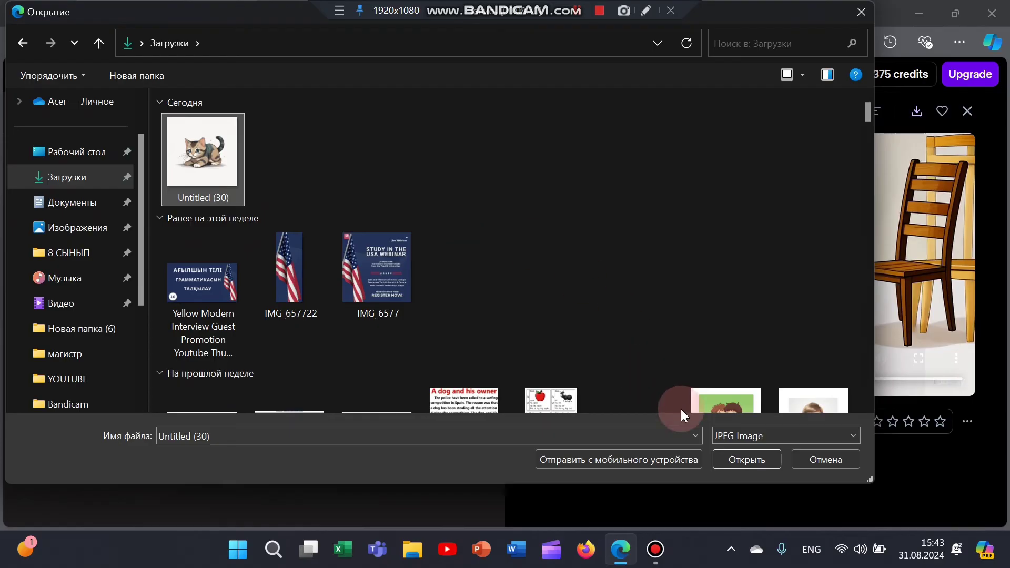
click(724, 457)
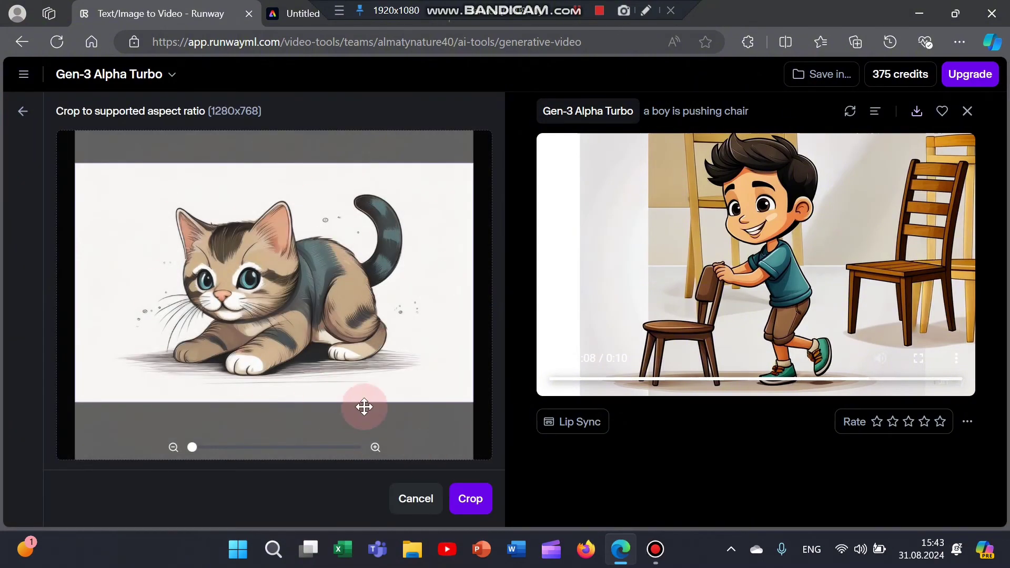
click(473, 505)
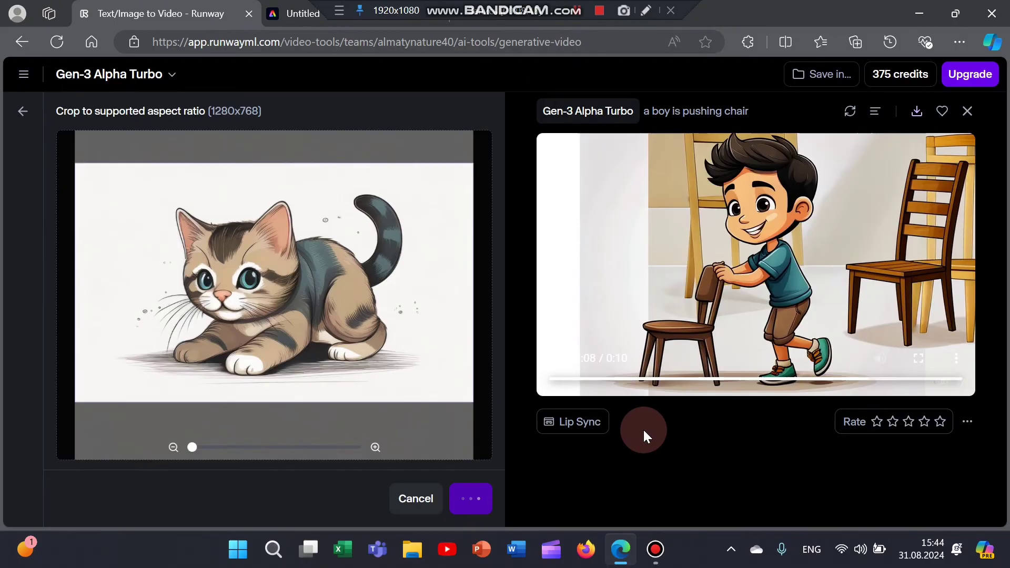
Replace the video prompt with "a cat is playing on thr floor, background is white".
drag(131, 401, 232, 404)
key(ctrl+a)
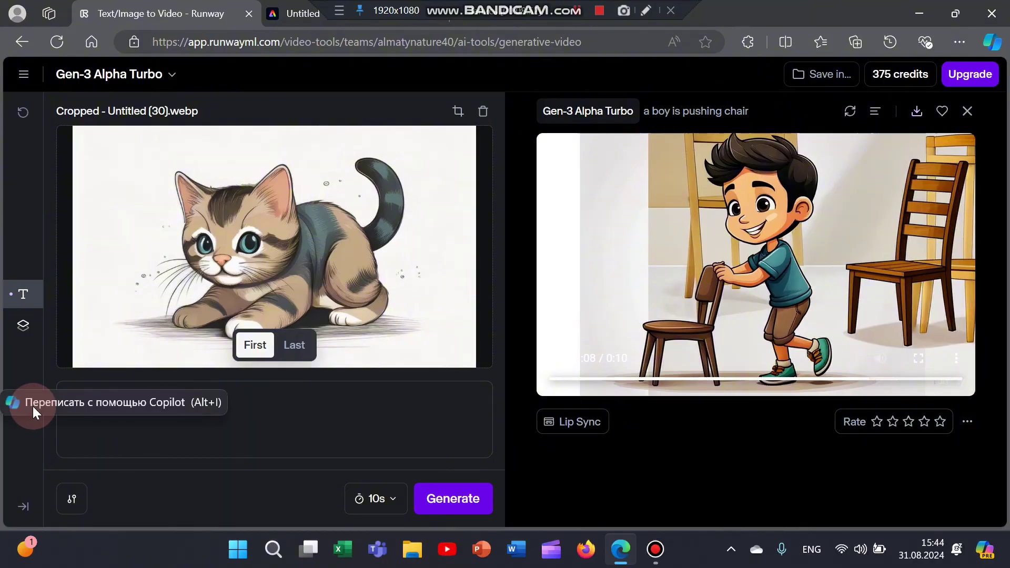
text(a cat is playing on thr floor, background is white)
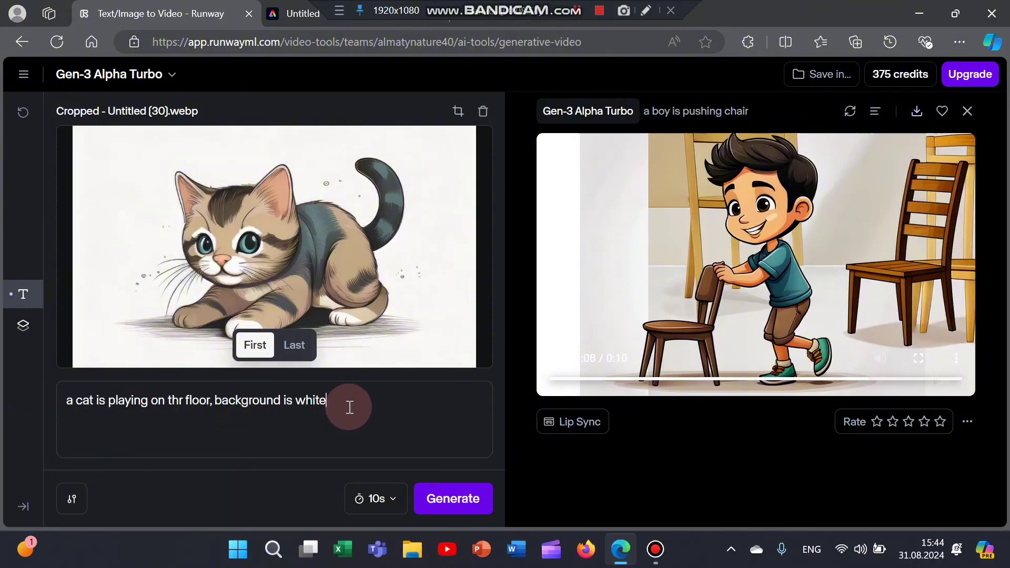
Remove ", background is white" from the end of the video prompt.
drag(349, 405, 315, 401)
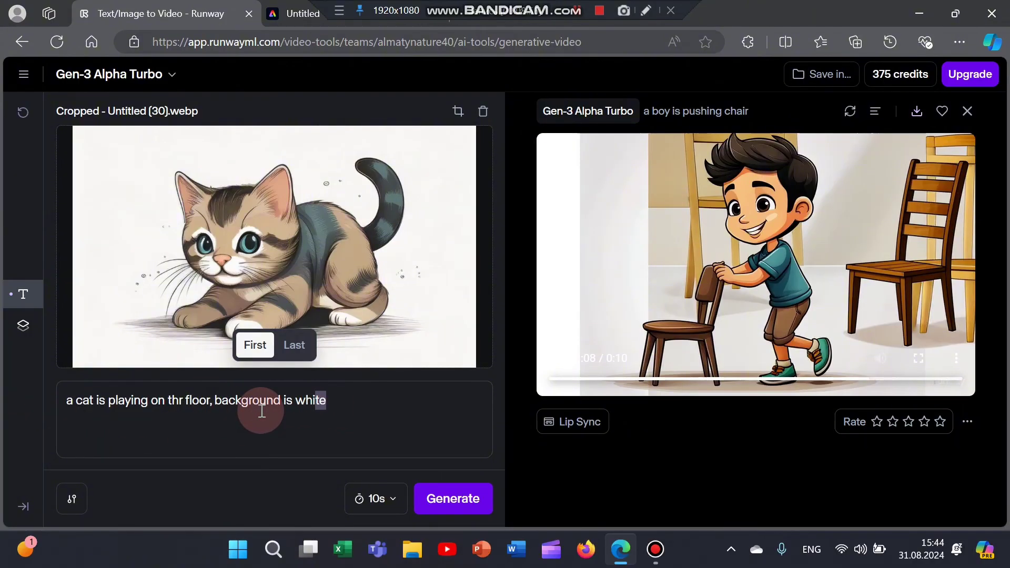
key(BackSpace)
key(BackSpace)
key(BackSpace)
key(BackSpace)
key(BackSpace)
key(BackSpace)
key(BackSpace)
key(BackSpace)
key(BackSpace)
key(BackSpace)
key(BackSpace)
key(BackSpace)
key(BackSpace)
key(BackSpace)
key(BackSpace)
key(BackSpace)
key(BackSpace)
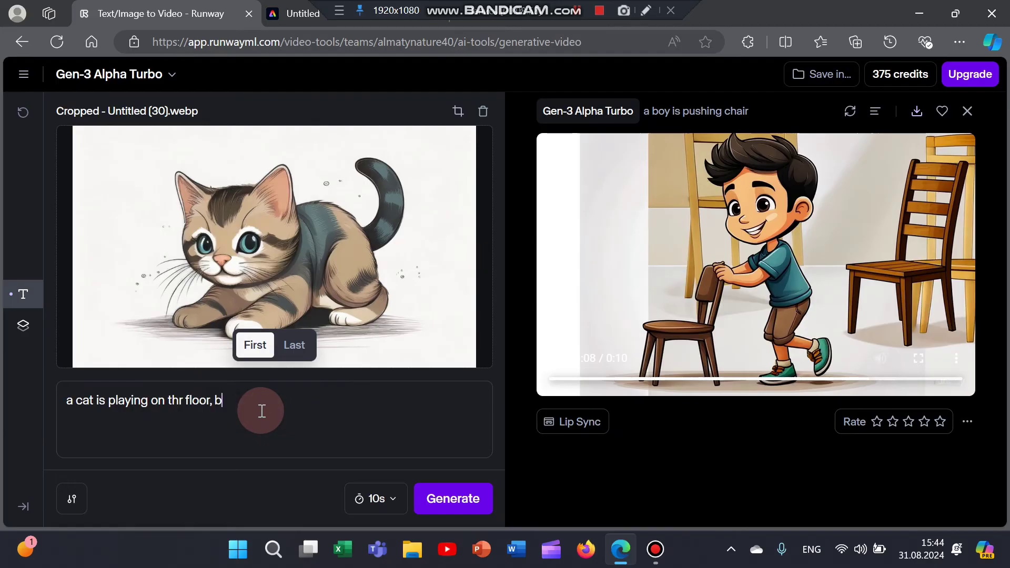
key(BackSpace)
key(BackSpace)
key(BackSpace)
Remove "is playing" and correct "thr" so that the video prompt reads "a cat on the floor".
click(184, 402)
key(BackSpace)
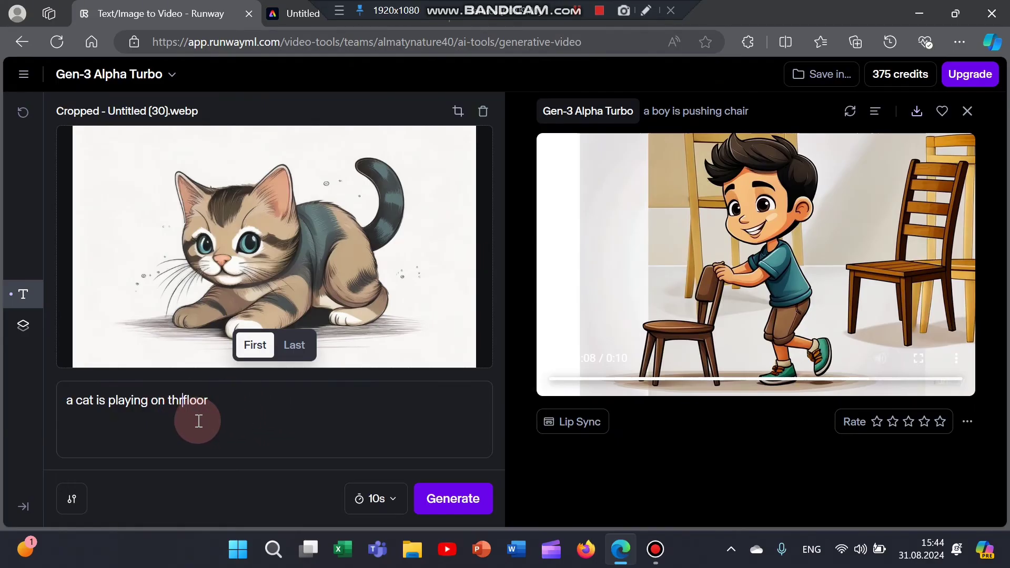
key(BackSpace)
key(BackSpace)
key(BackSpace)
key(BackSpace)
key(BackSpace)
key(BackSpace)
key(BackSpace)
key(BackSpace)
key(BackSpace)
key(BackSpace)
key(BackSpace)
key(BackSpace)
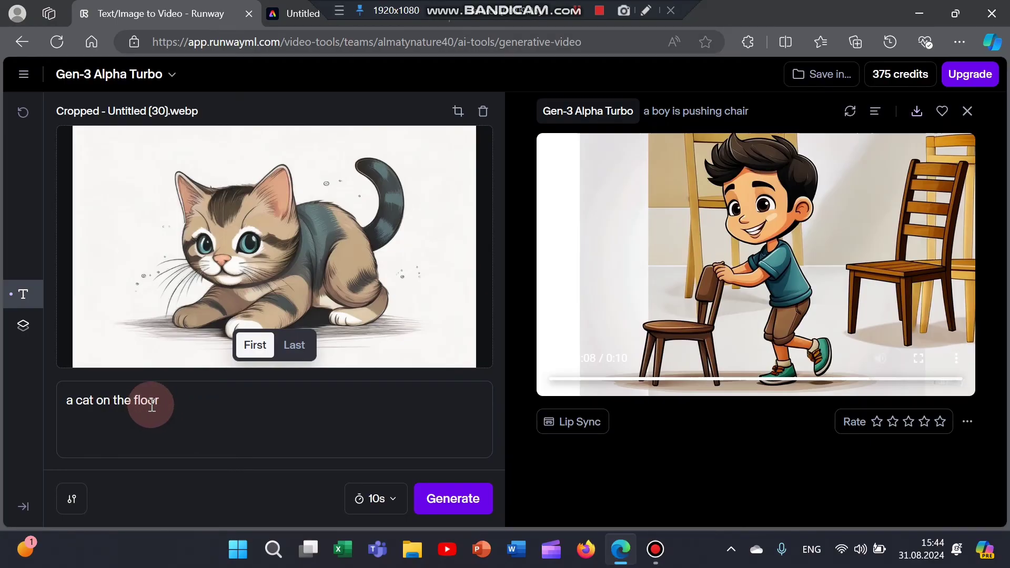
Insert "is playing" so the video prompt reads "a cat is playing on the floor", and generate the 10-second video.
text(is playin)
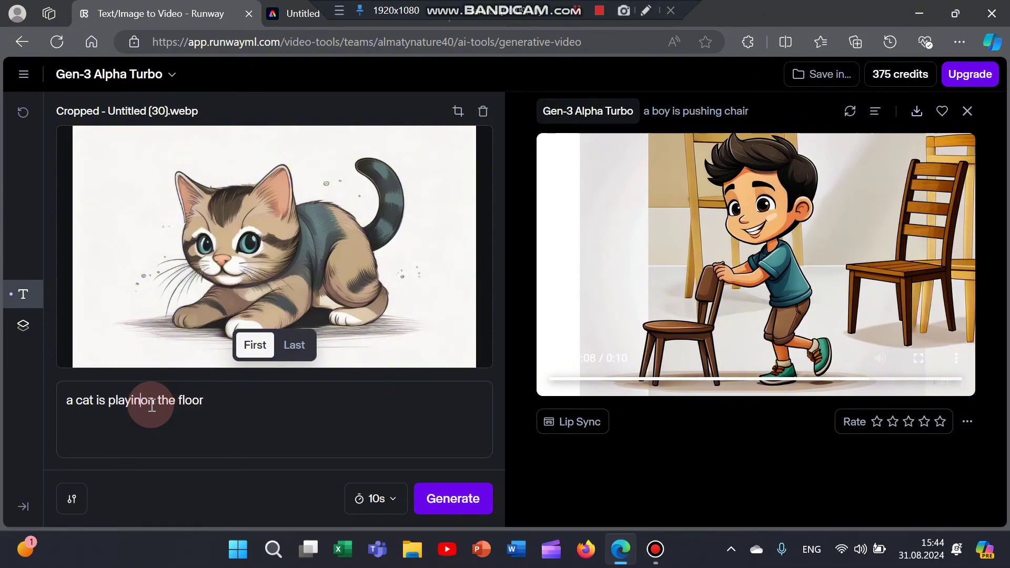
text(g)
click(483, 501)
scroll(761, 317, down, 3)
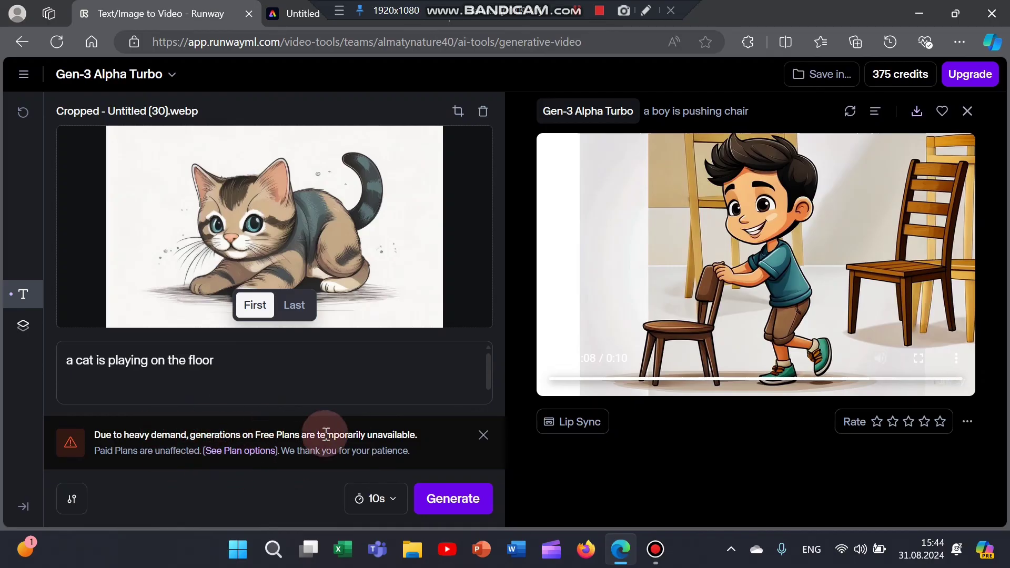
Retry generating the 10-second cat video twice, dismissing the heavy-demand notice between the attempts.
click(463, 498)
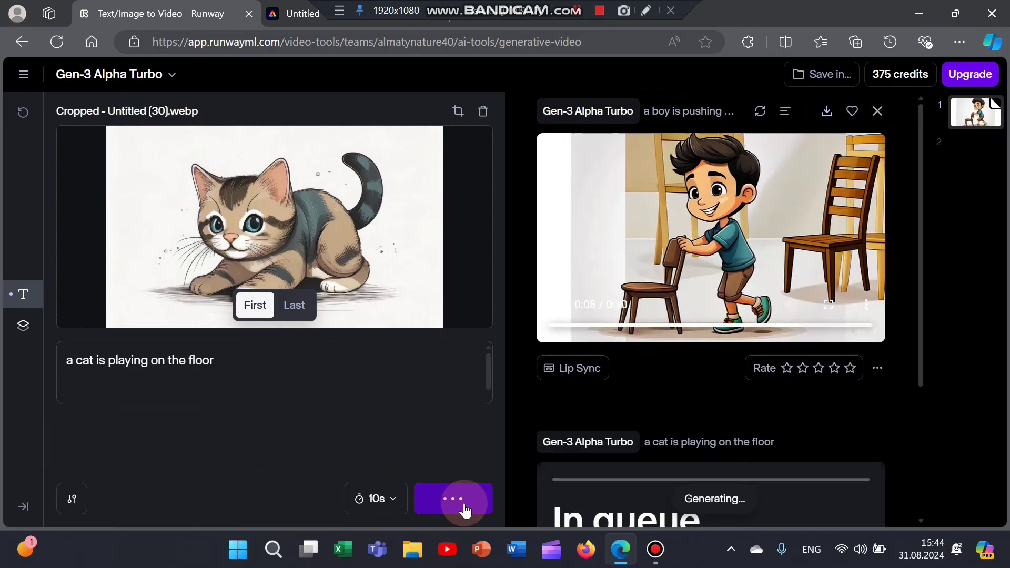
scroll(758, 393, down, 2)
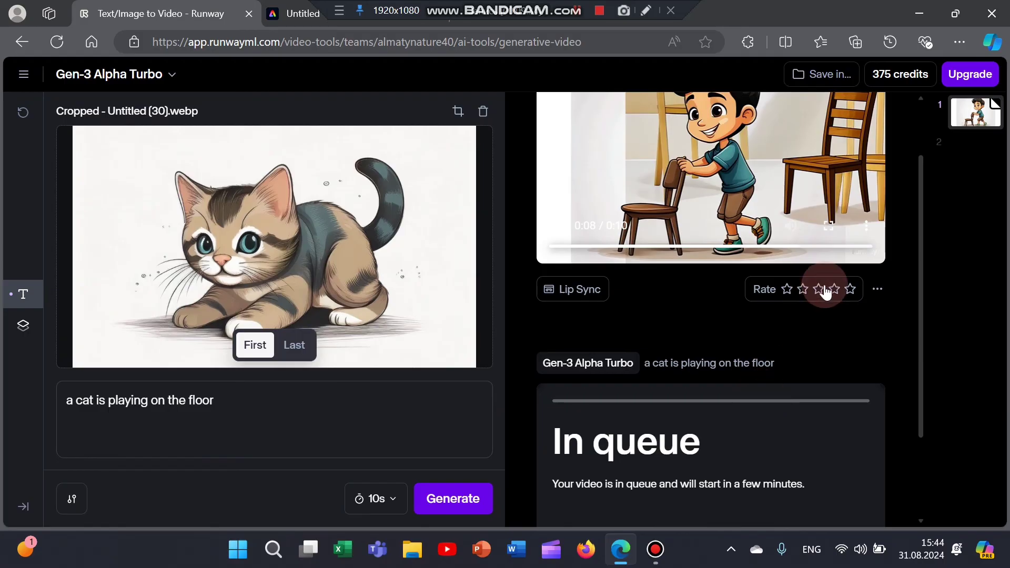
scroll(836, 297, down, 2)
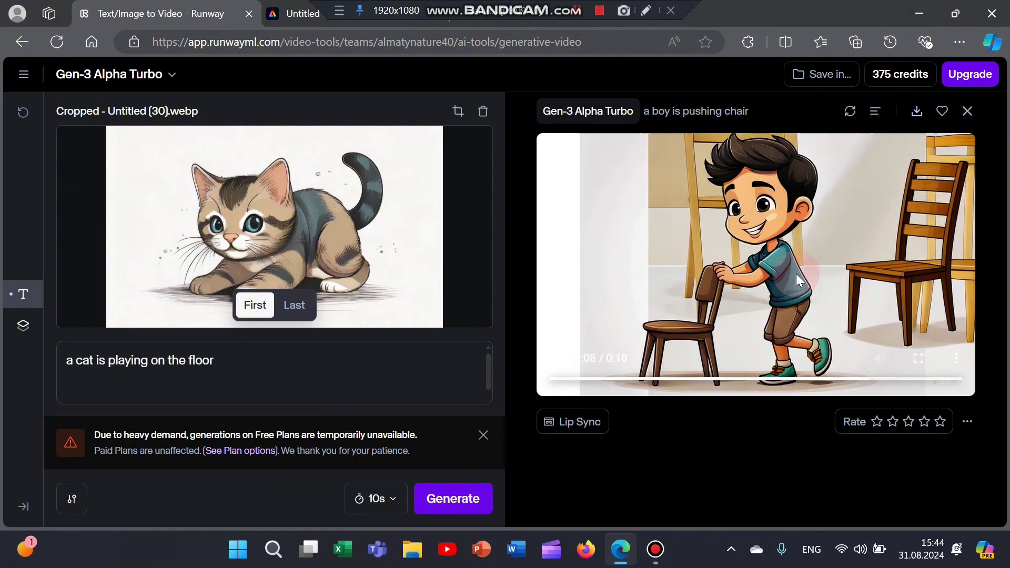
click(482, 437)
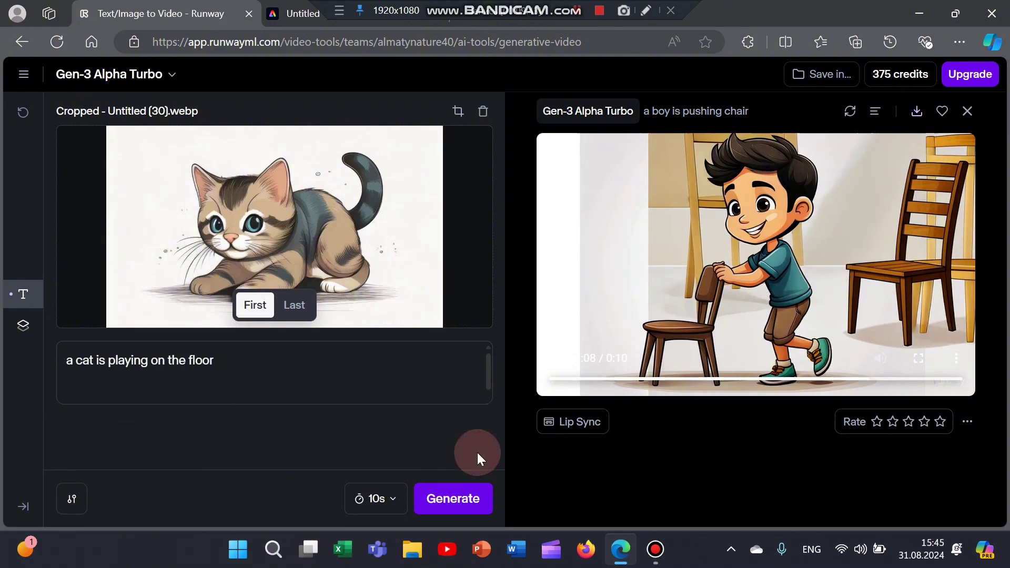
click(444, 507)
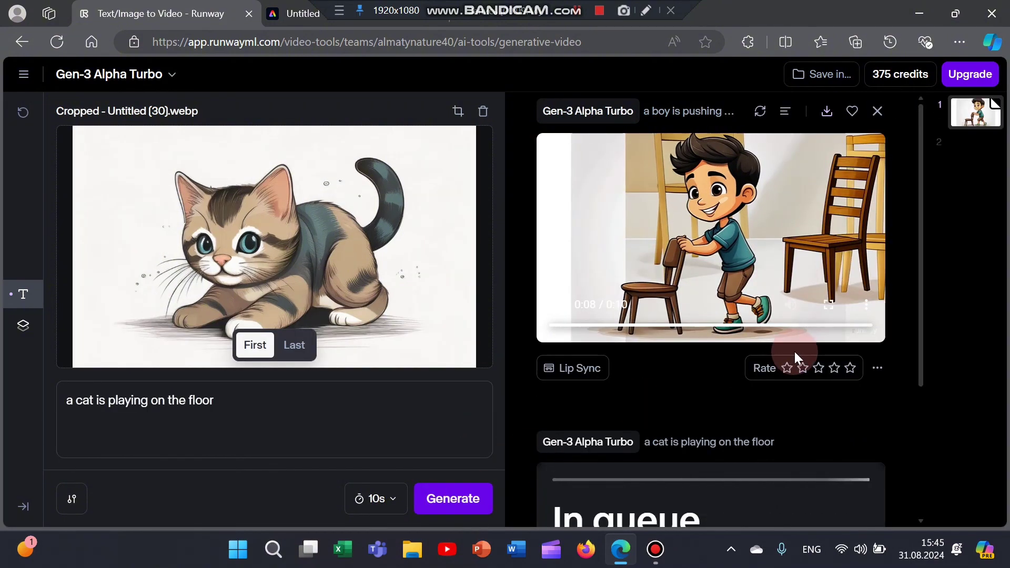
scroll(794, 351, down, 3)
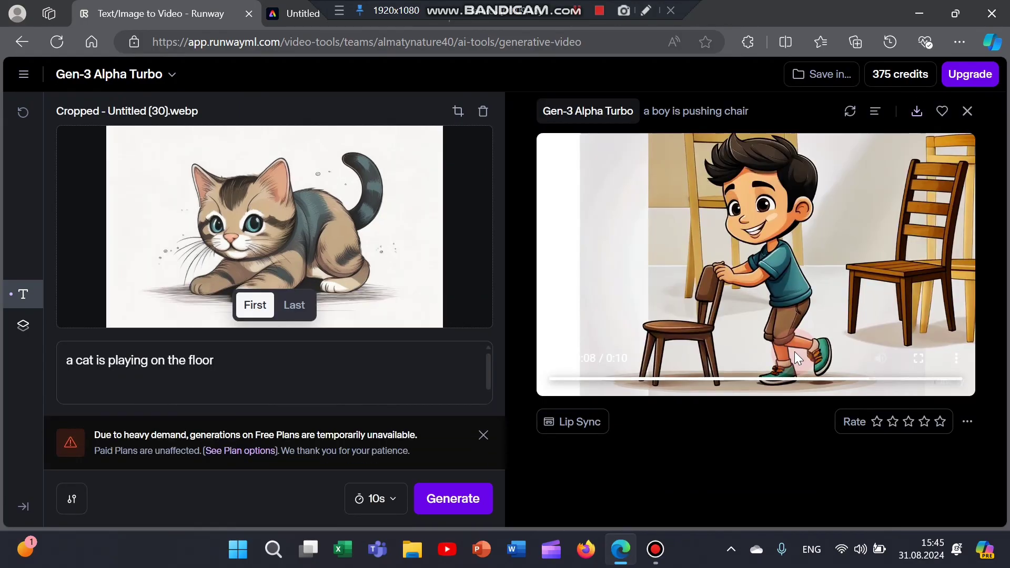
Dismiss the heavy-demand notice and play back the generated video of the cat playing on the floor.
click(481, 437)
click(561, 131)
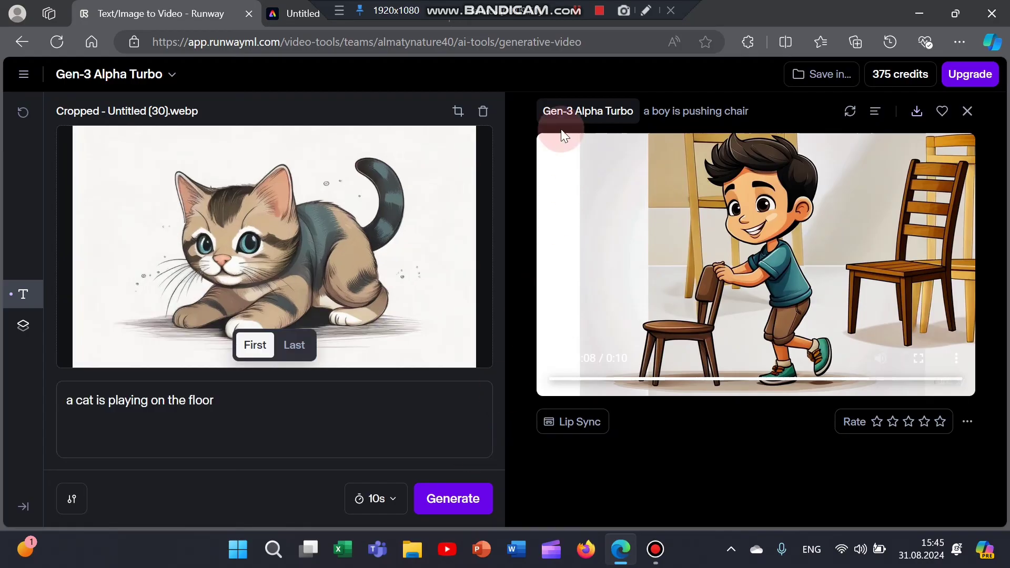
click(558, 389)
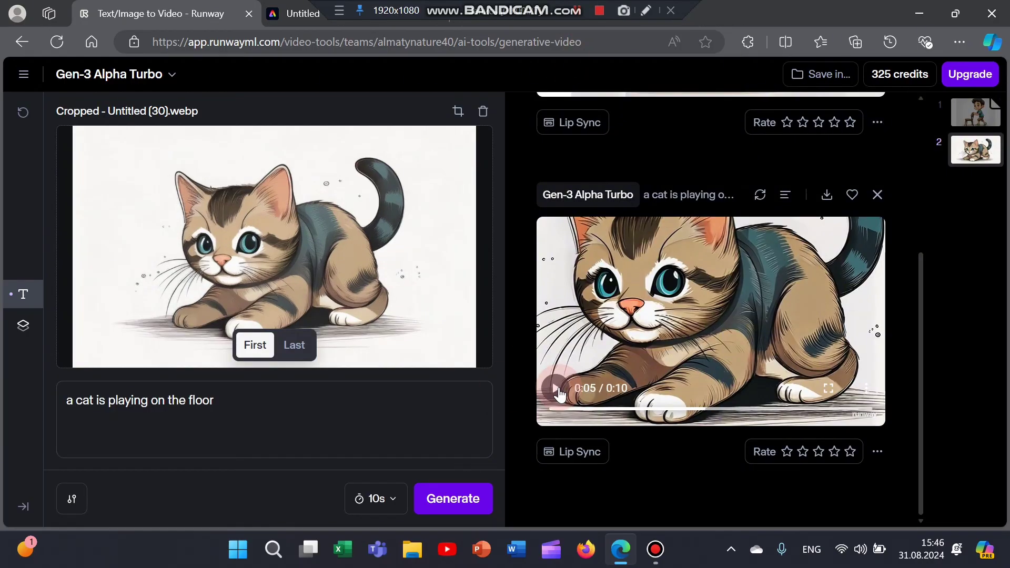